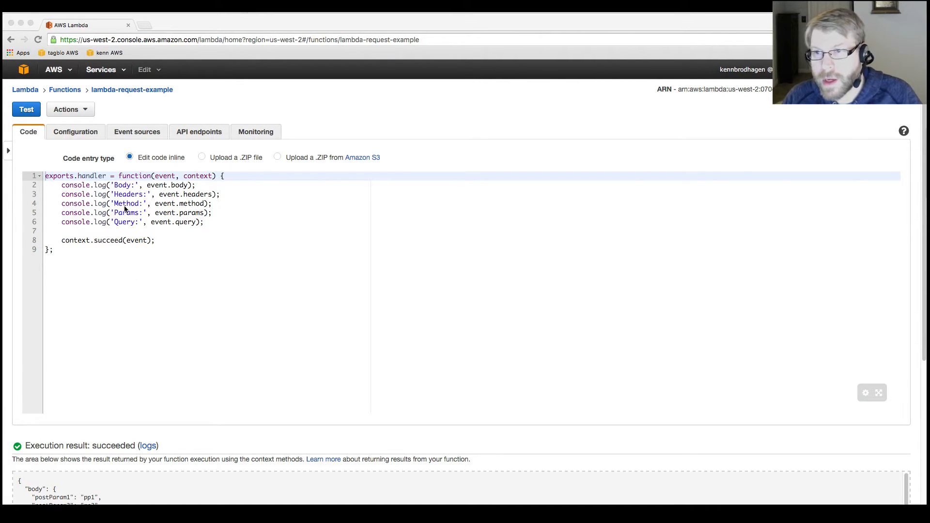
Step: Read through the handler code line by line, from the body, headers, method, params and query logging to the context.succeed call
click(43, 178)
click(46, 185)
key(Down)
key(Down)
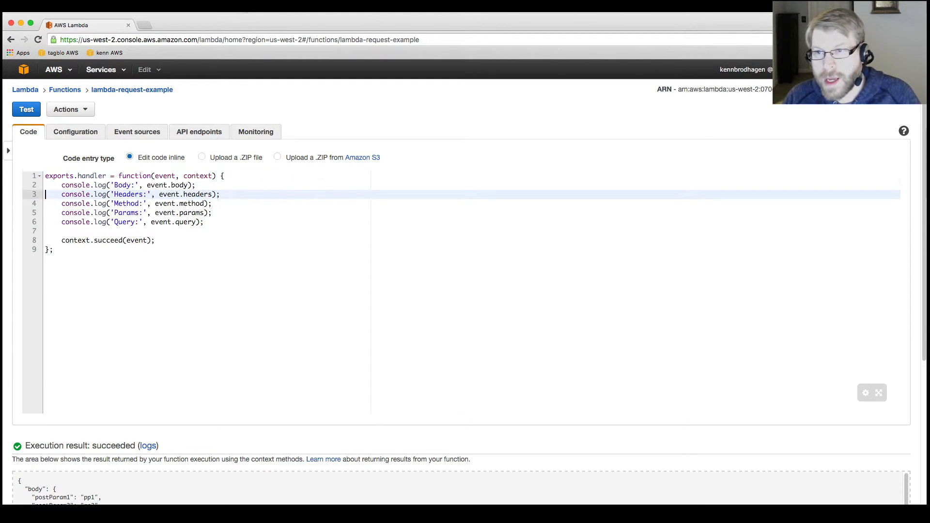
key(Down)
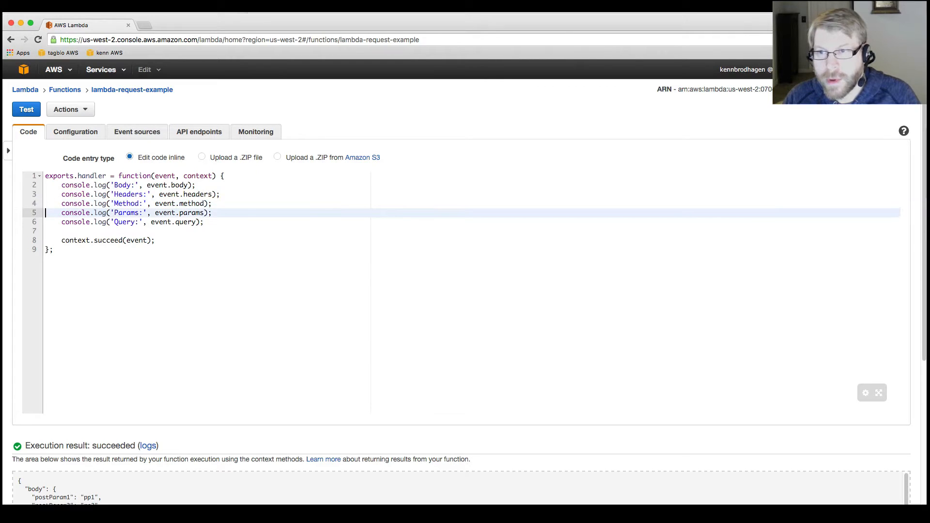
key(Down)
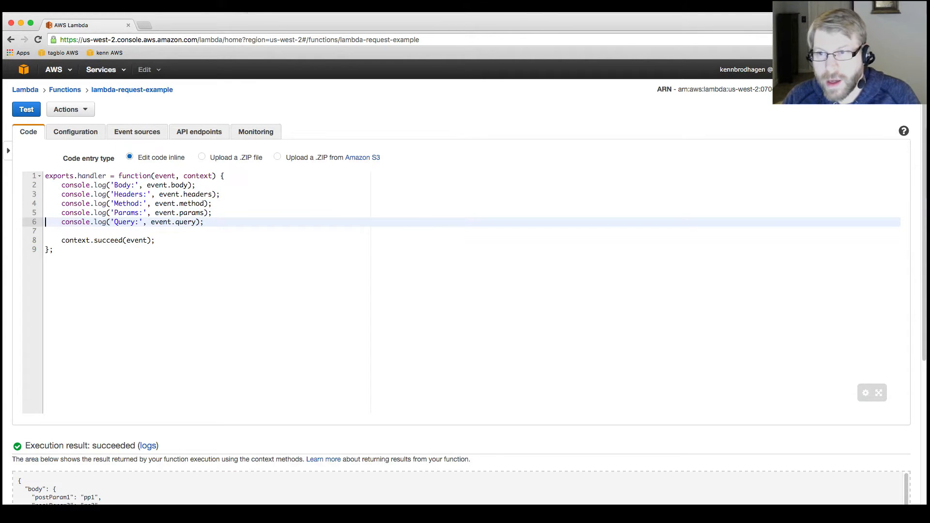
key(Up)
key(Up)
key(Up)
key(Up)
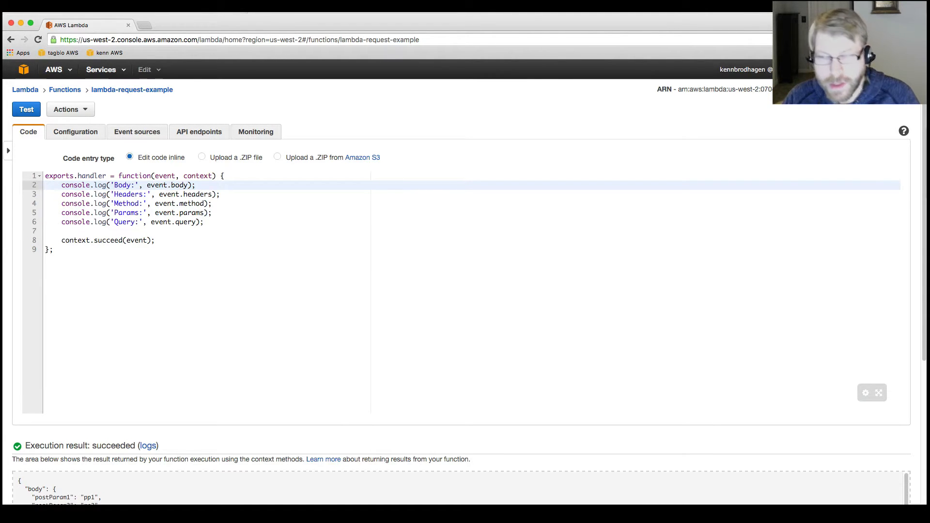
key(Down)
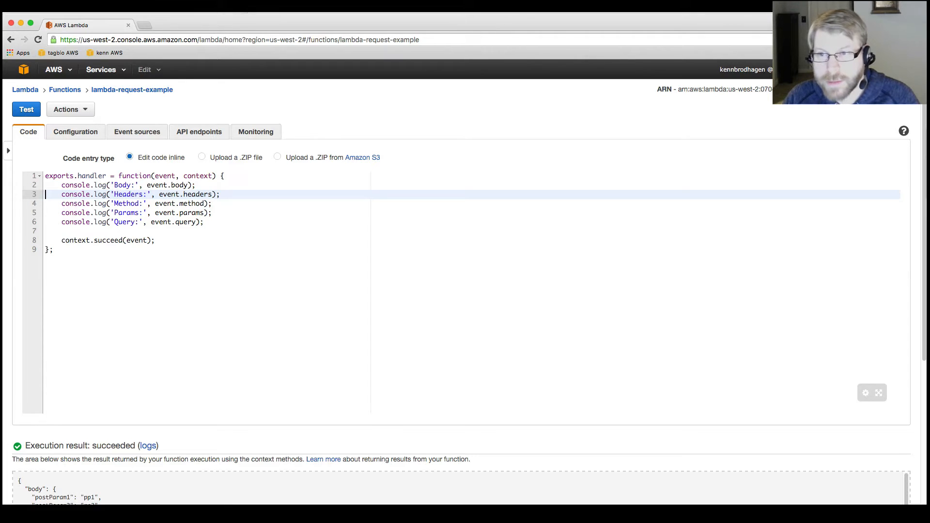
key(Down)
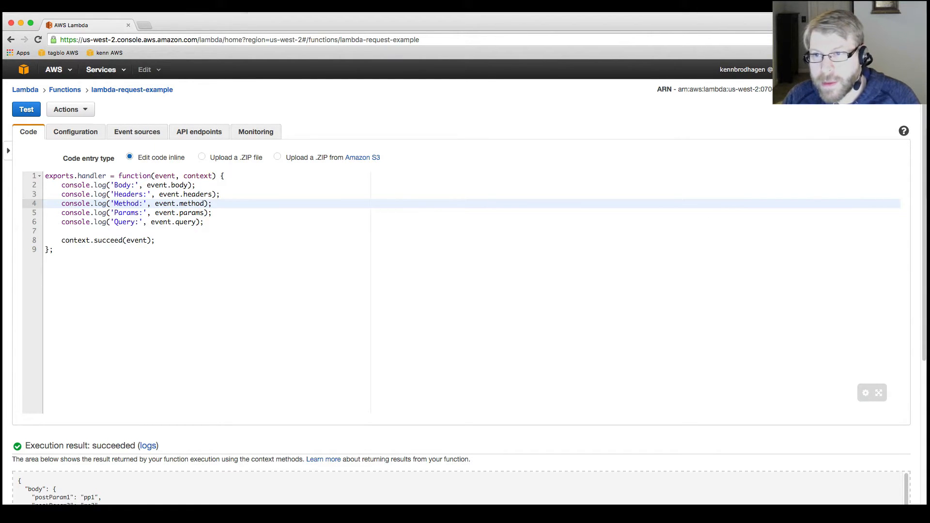
key(Down)
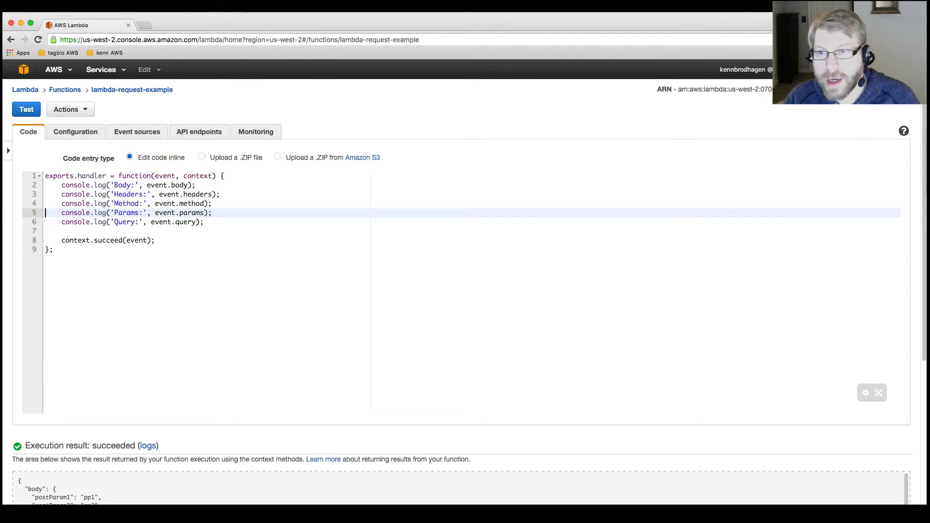
key(Down)
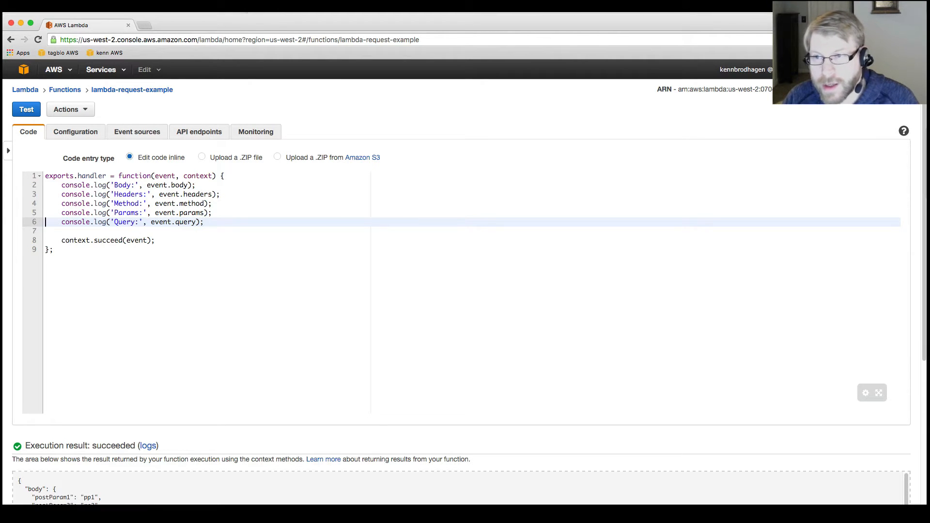
key(Down)
key(Down)
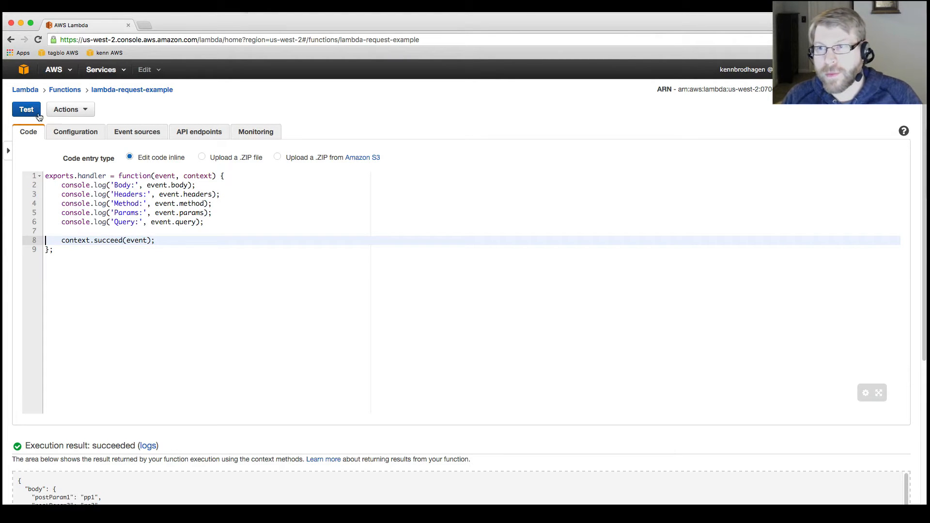
Step: Run the lambda-request-example function with its existing POST test event and review the returned execution result
click(68, 110)
click(81, 127)
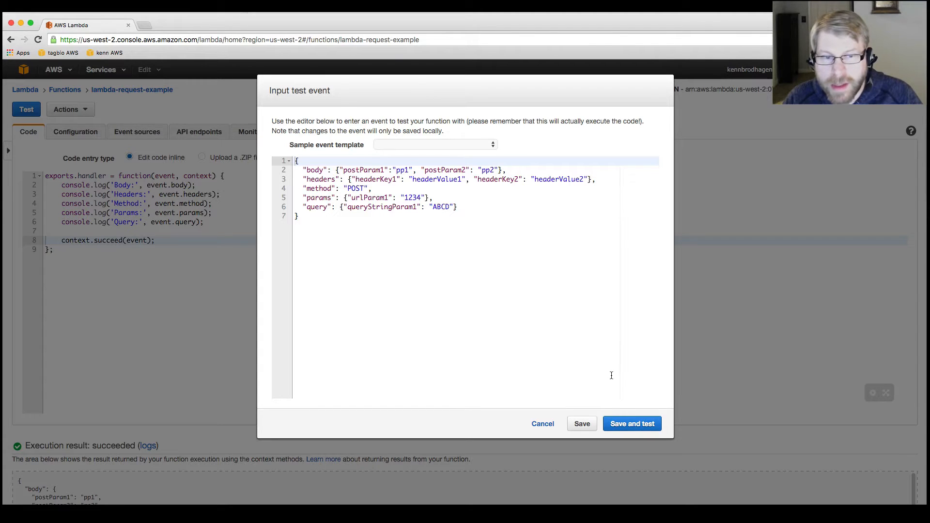
click(628, 424)
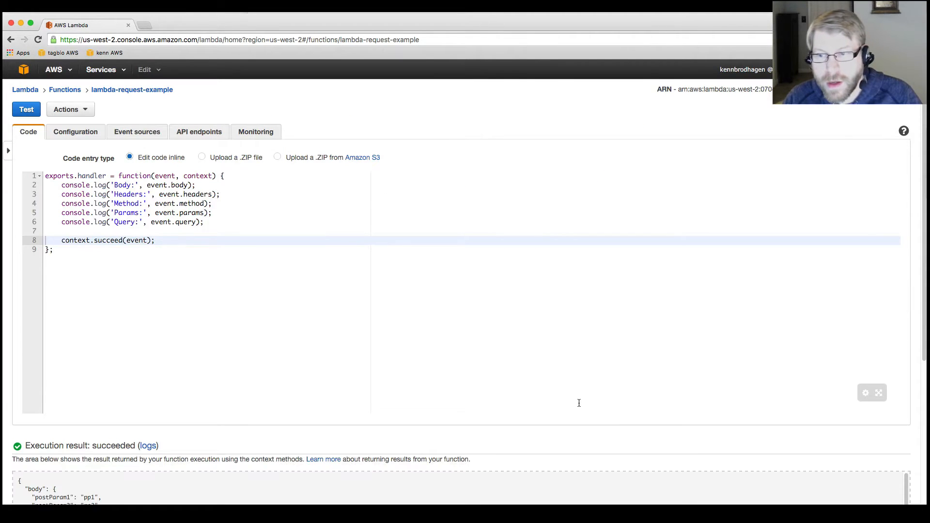
scroll(515, 436, down, 5)
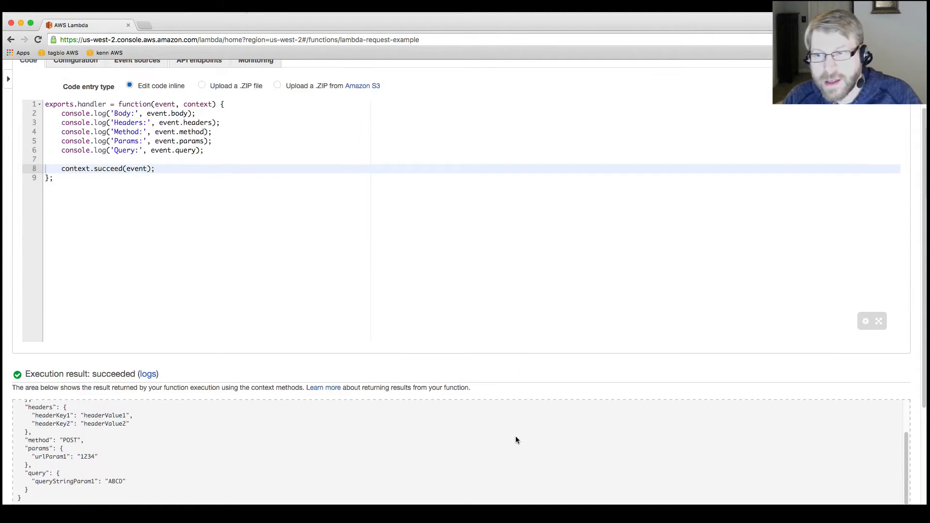
scroll(517, 435, up, 10)
scroll(517, 435, down, 5)
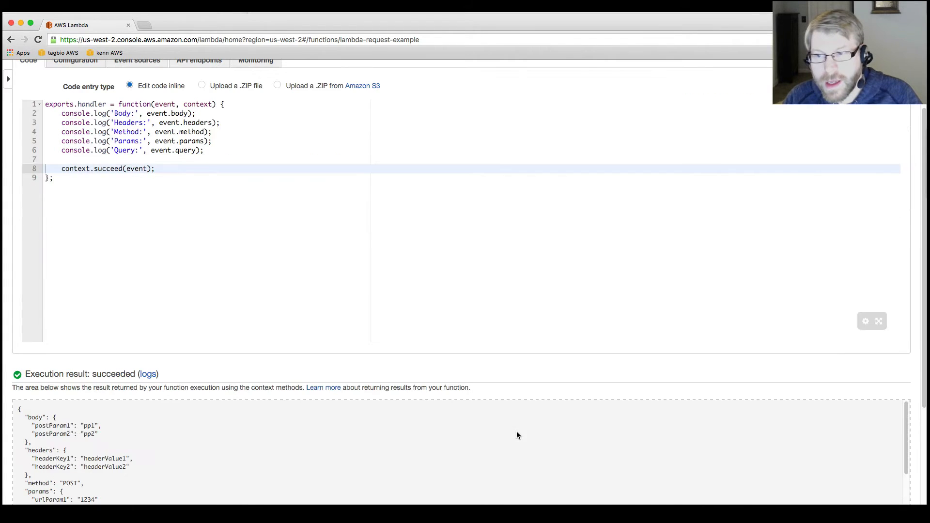
scroll(517, 435, up, 1)
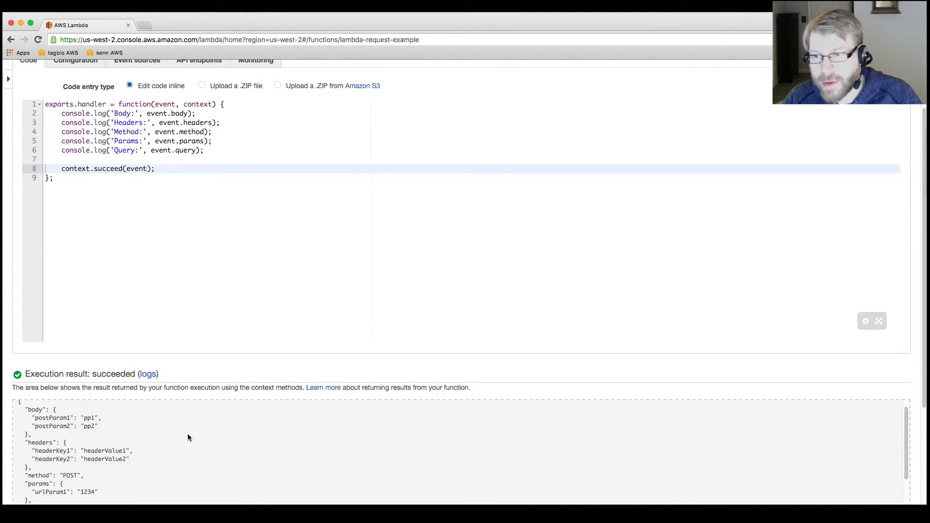
scroll(188, 434, up, 1)
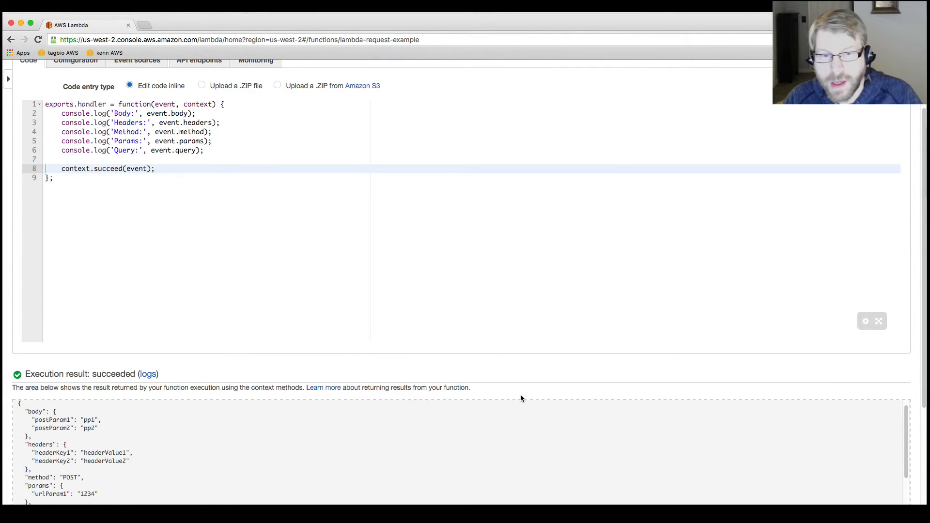
scroll(521, 394, down, 5)
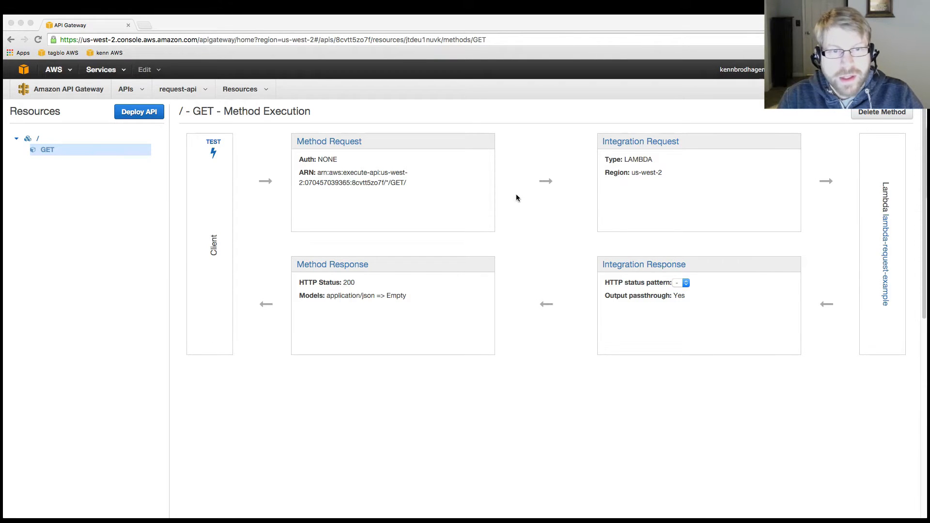
Step: Open the application/json mapping template in the GET method's Integration Request for editing
click(631, 141)
click(620, 145)
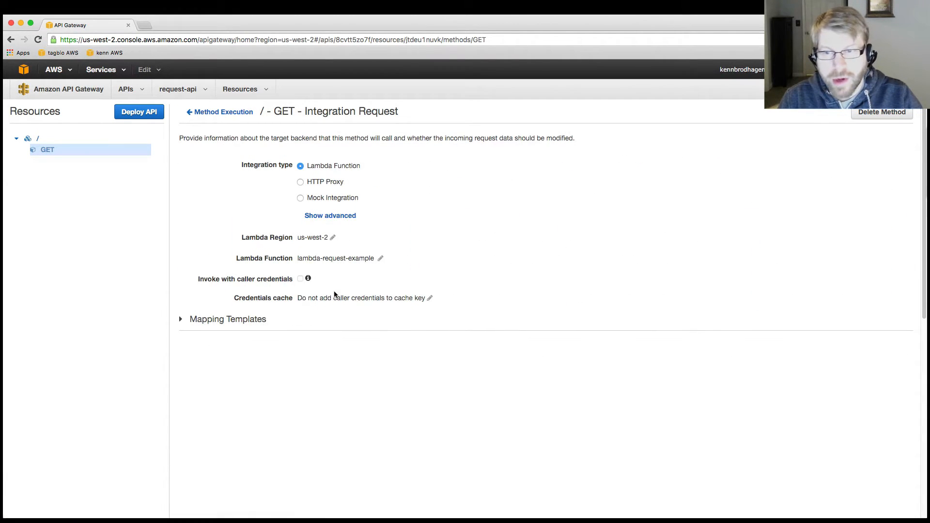
click(219, 321)
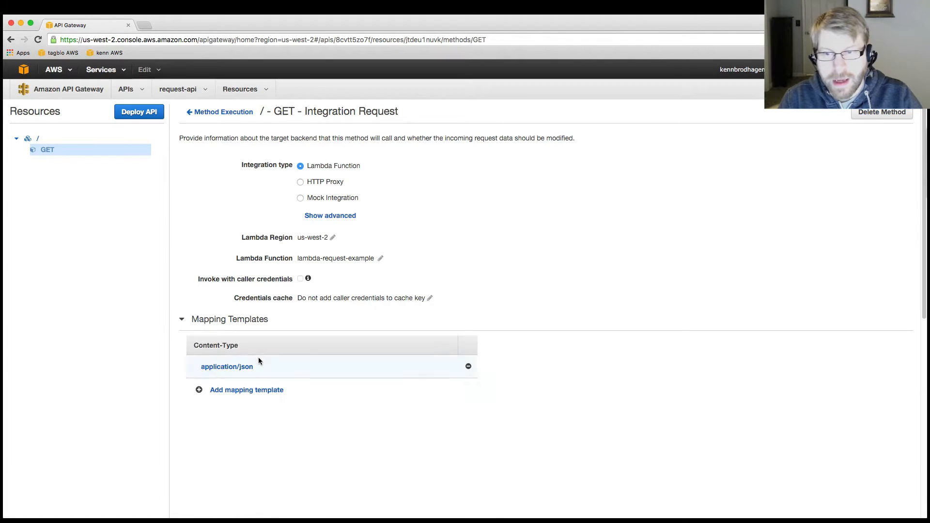
click(220, 366)
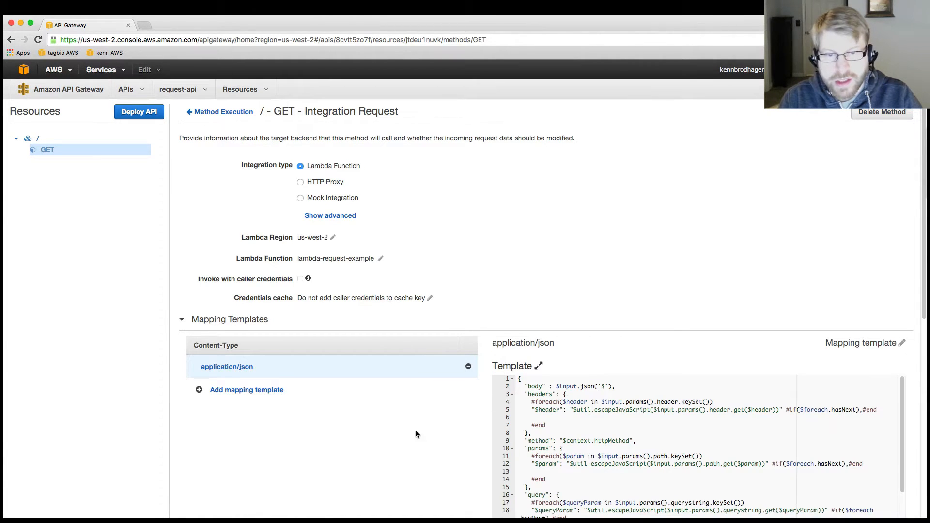
scroll(416, 434, down, 5)
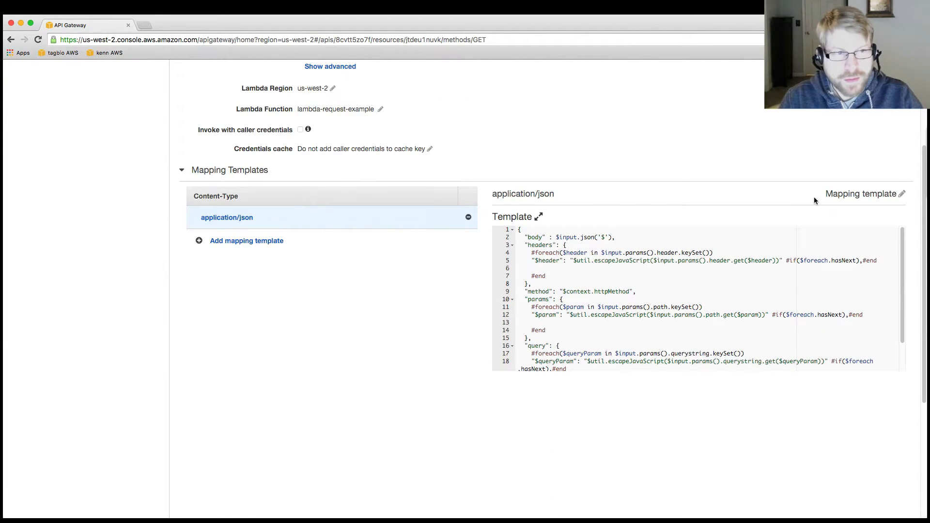
click(904, 194)
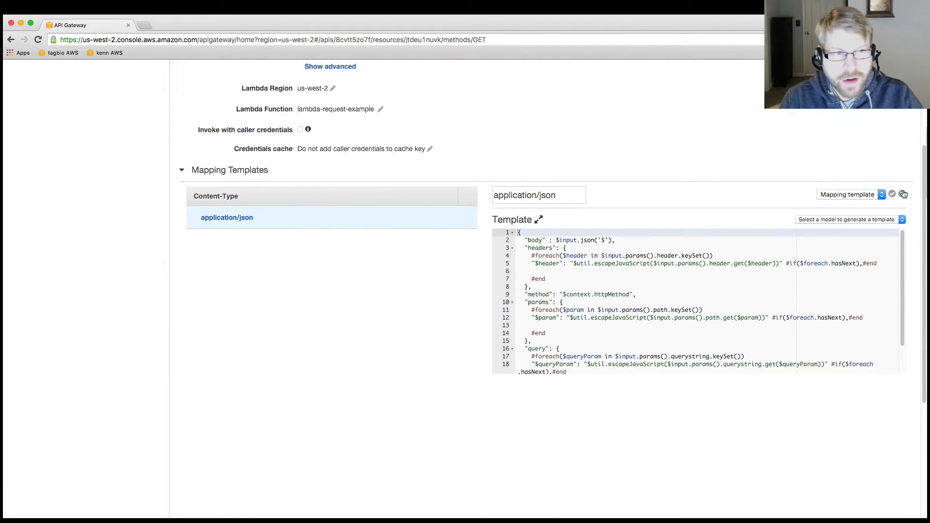
Step: Check which models can generate the template and which mapping types are available, keeping Mapping template selected
click(826, 219)
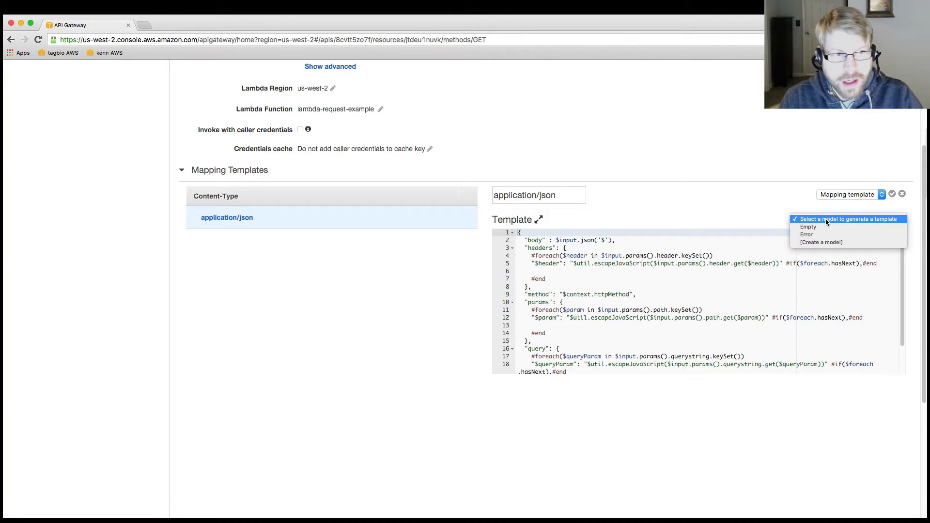
click(840, 194)
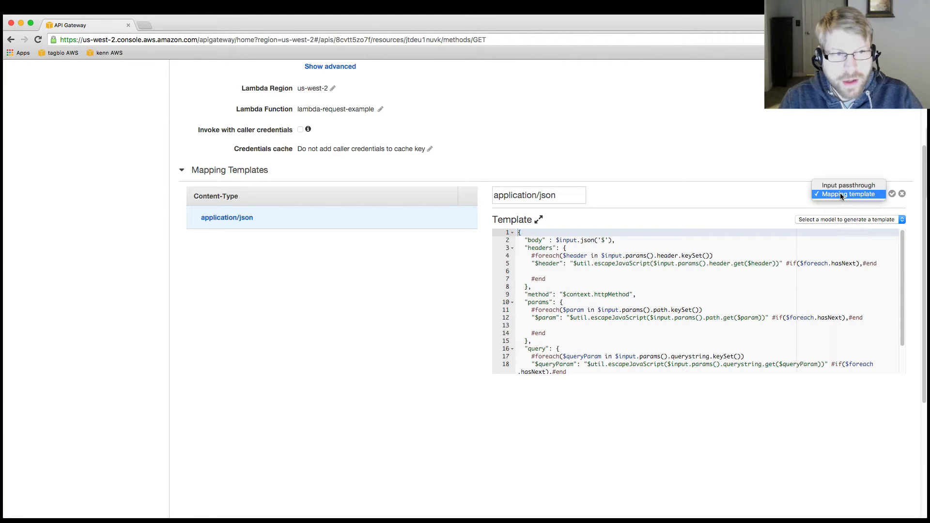
click(841, 194)
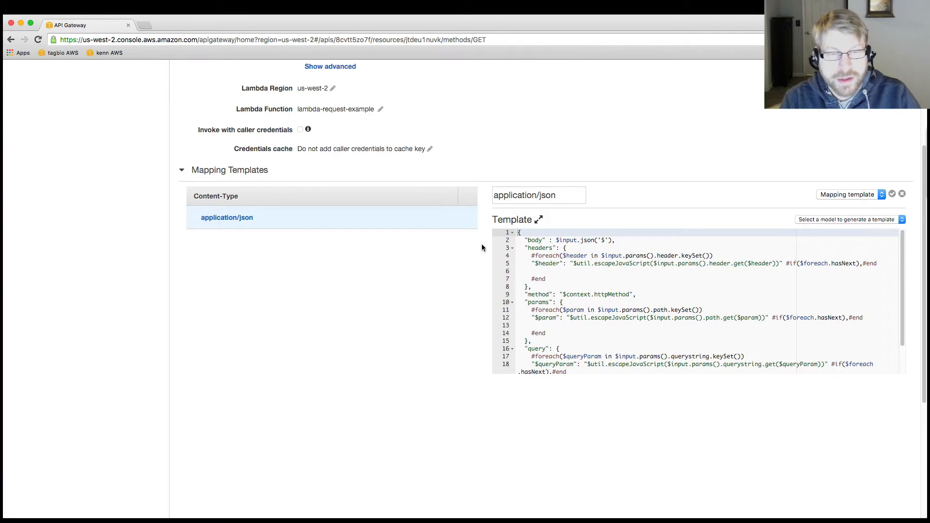
Step: Examine the application/json template's body, headers, method, params and query sections, including their foreach loops
click(521, 248)
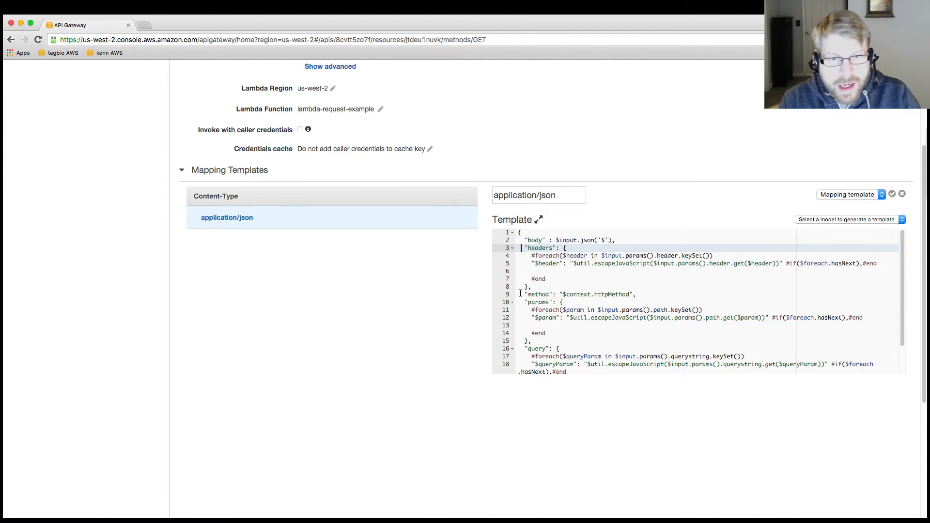
scroll(527, 361, down, 2)
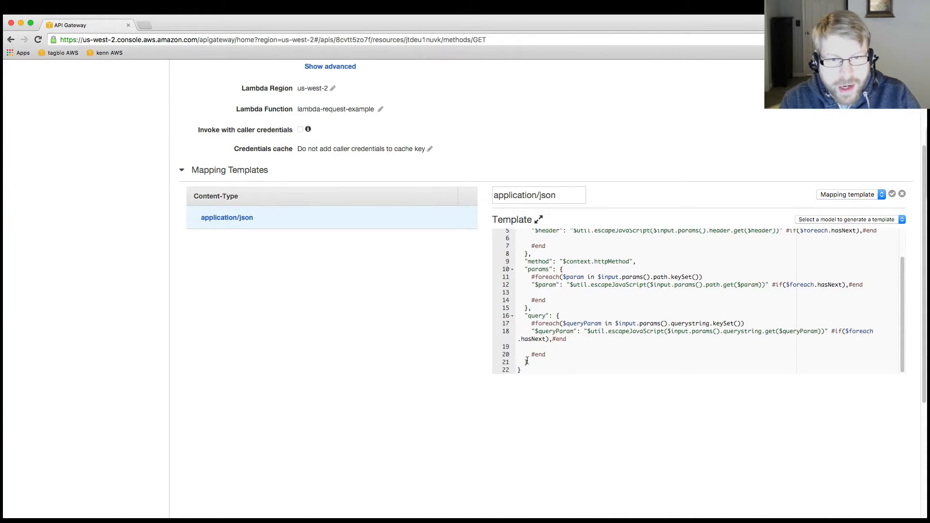
scroll(527, 329, up, 4)
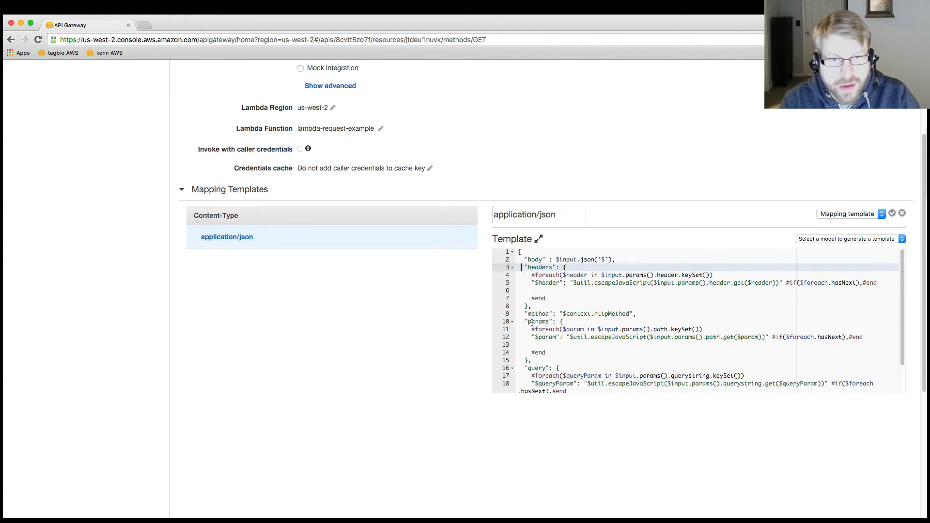
scroll(532, 322, down, 2)
scroll(529, 310, up, 2)
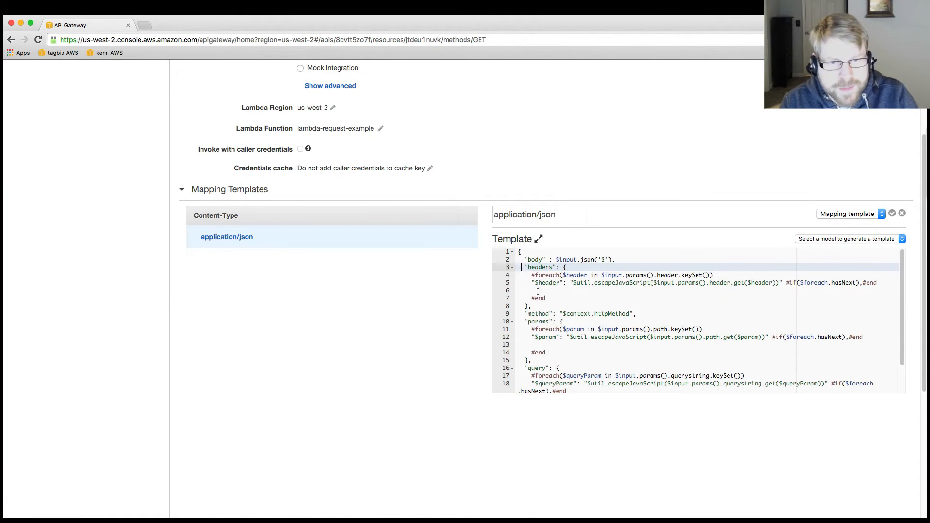
scroll(567, 290, down, 2)
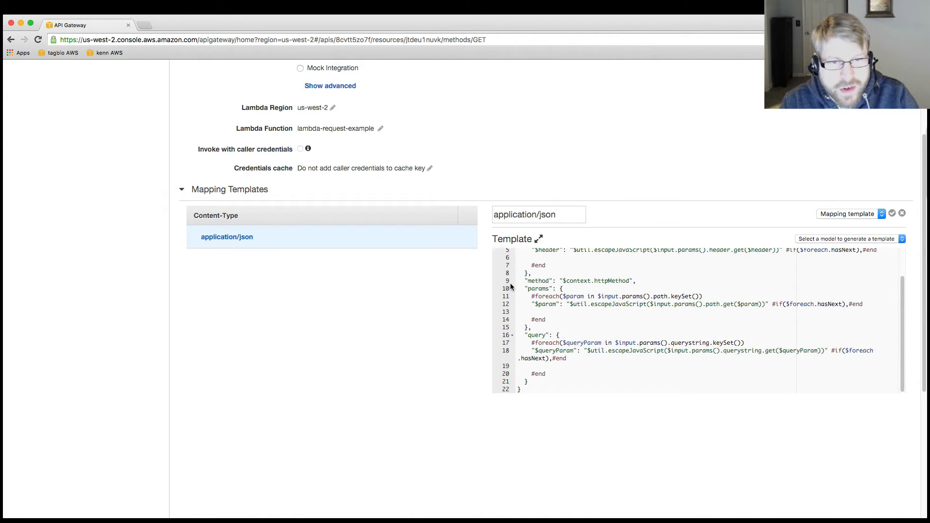
scroll(511, 287, up, 3)
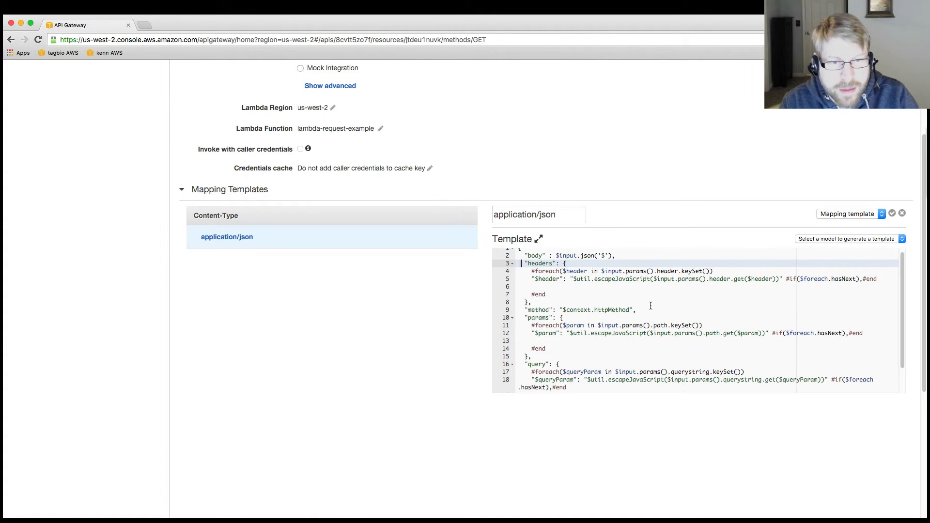
scroll(651, 306, down, 2)
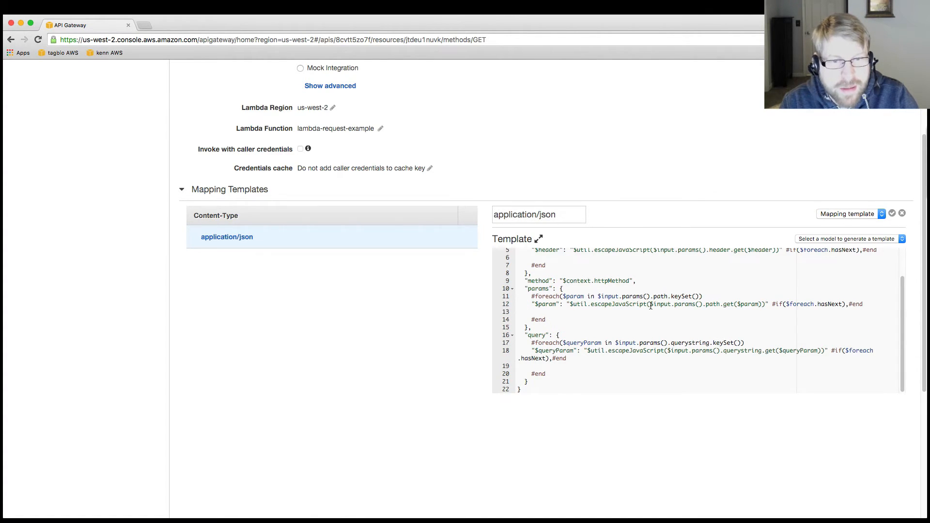
scroll(651, 306, down, 1)
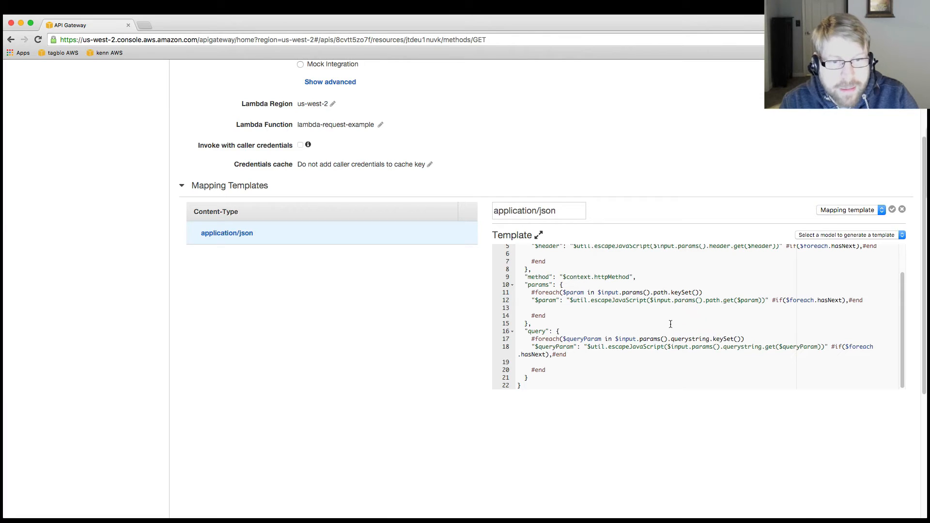
scroll(615, 359, up, 5)
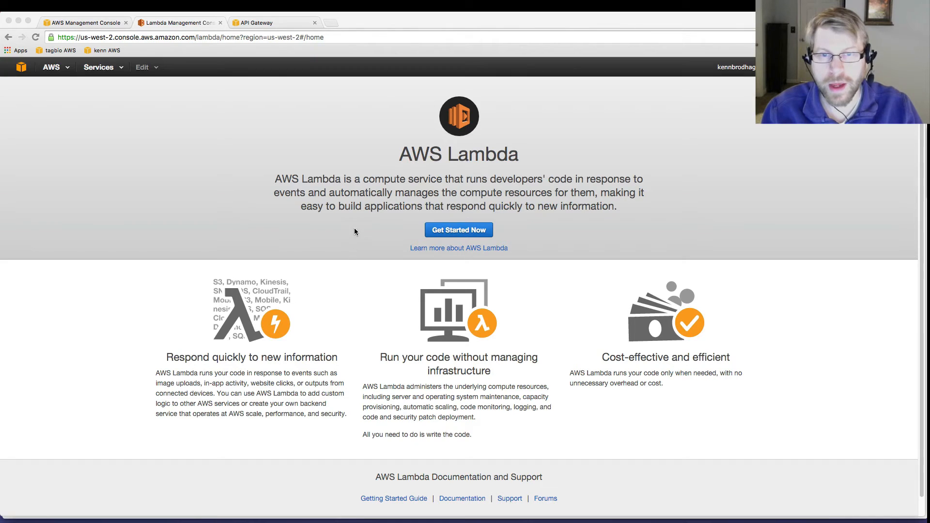
Step: Start a new Lambda function from the hello-world blueprint, filtering the blueprints for "hello"
click(459, 230)
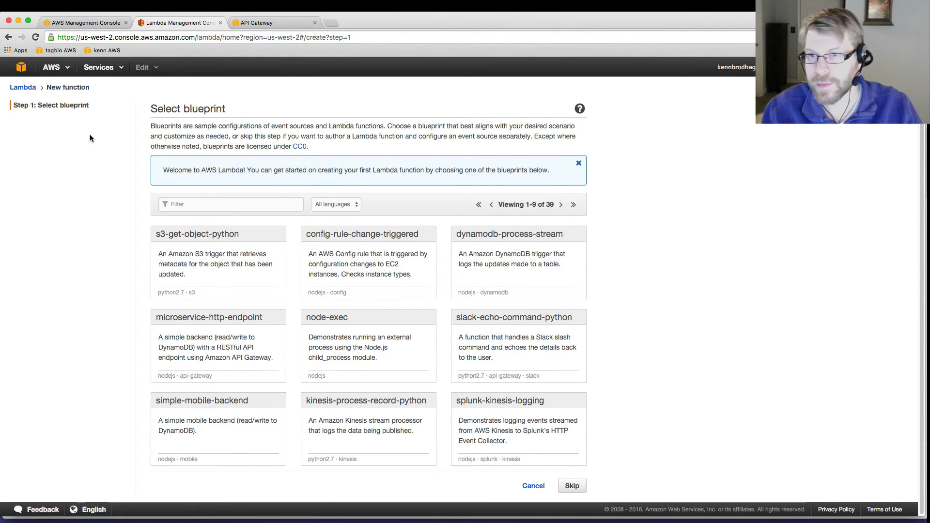
click(184, 200)
text(hello)
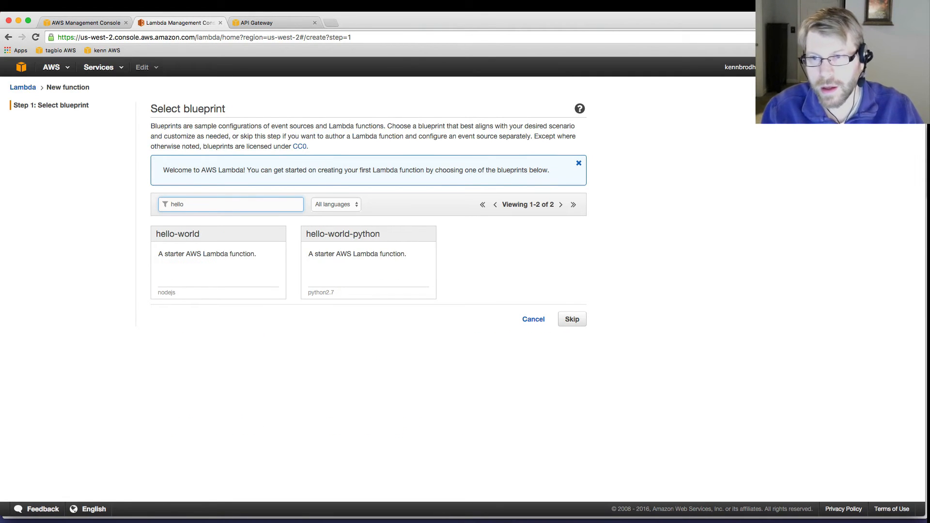
click(194, 233)
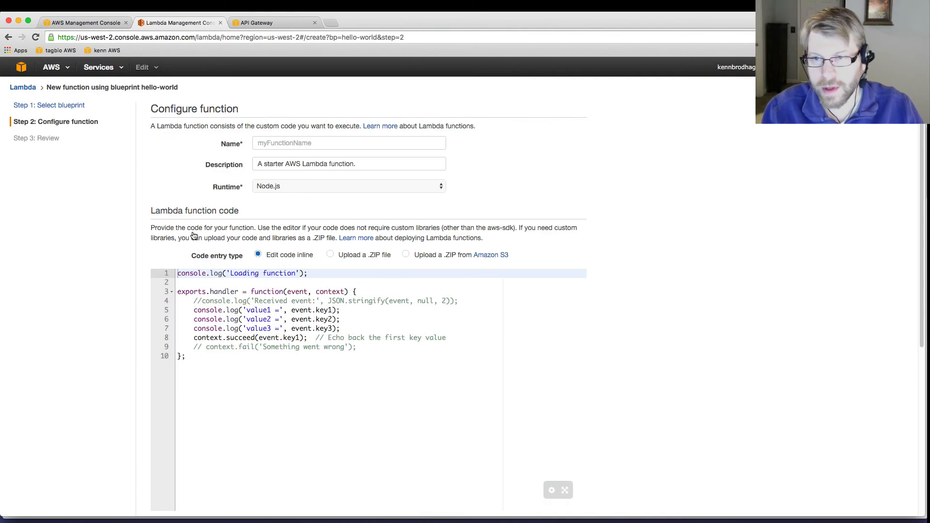
Step: Replace the blueprint code with a handler that logs event.body, headers, method, params and query and calls context.succeed(event)
click(238, 386)
key(ctrl+a)
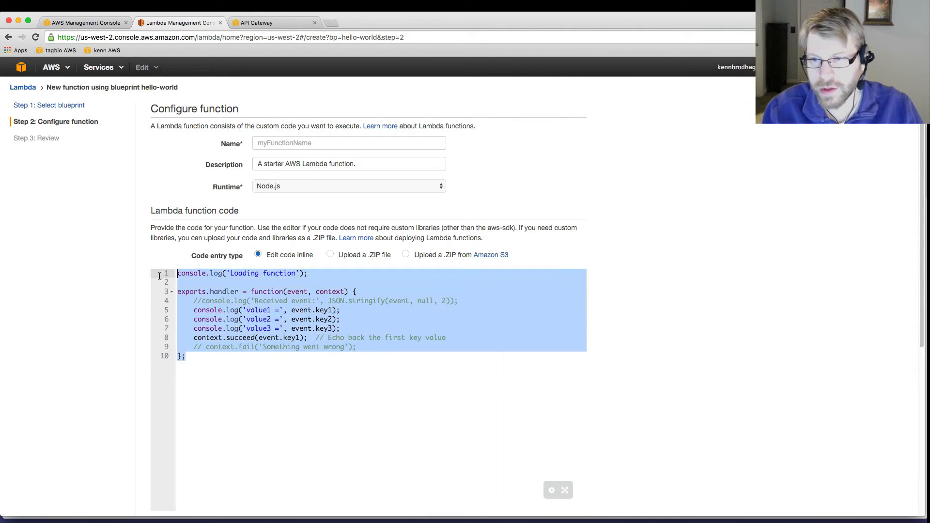
key(BackSpace)
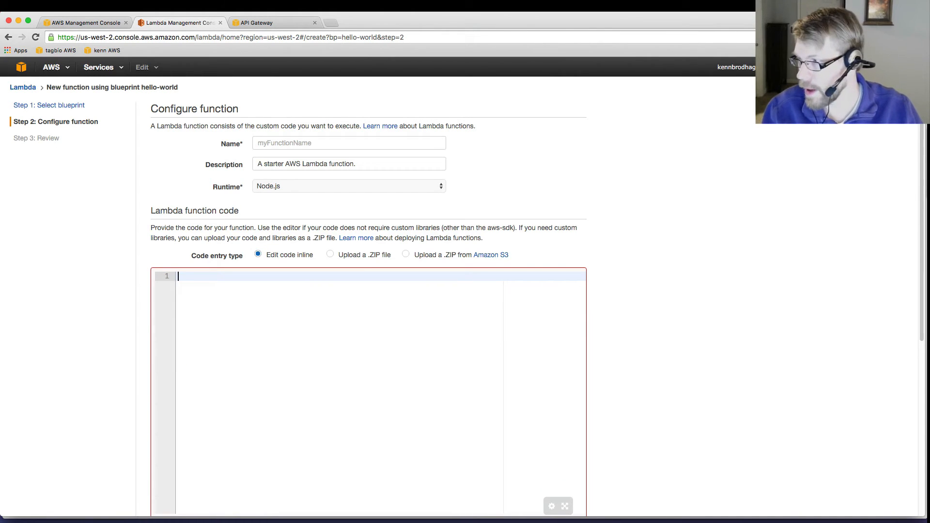
key(super+Tab)
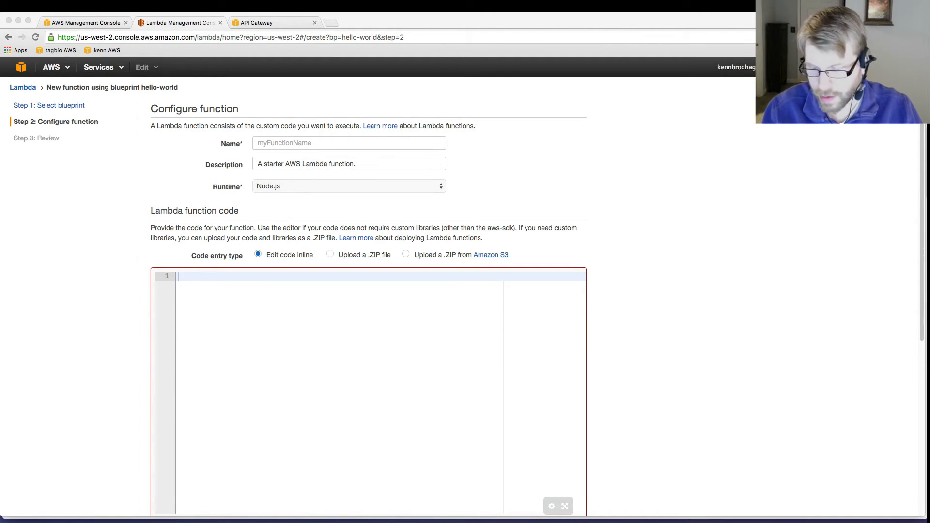
key(super+Tab)
text(exports.handler = function(event, context) {   console.log('Body:', event.body);   console.log('Headers:', event.headers);   console.log('Method:', event.method);   console.log('Params:', event.params);   console.log('Query:', event.query);    context.succeed(event); };)
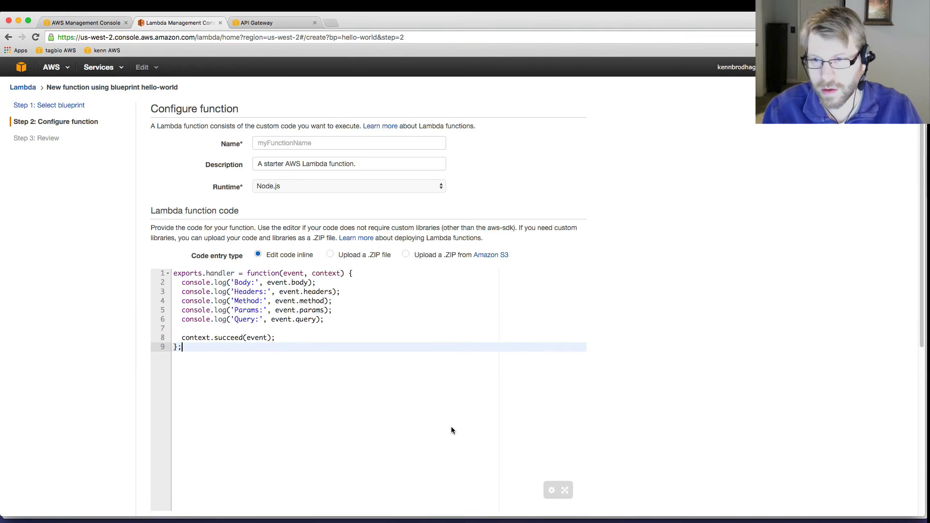
Step: Name the new Lambda function request-lambda
scroll(445, 391, down, 1)
scroll(445, 391, down, 2)
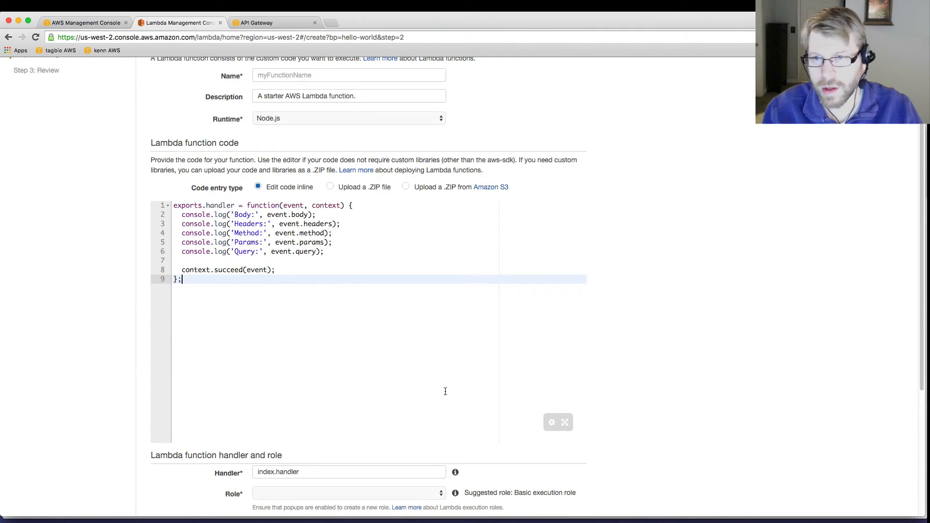
click(284, 77)
text(request)
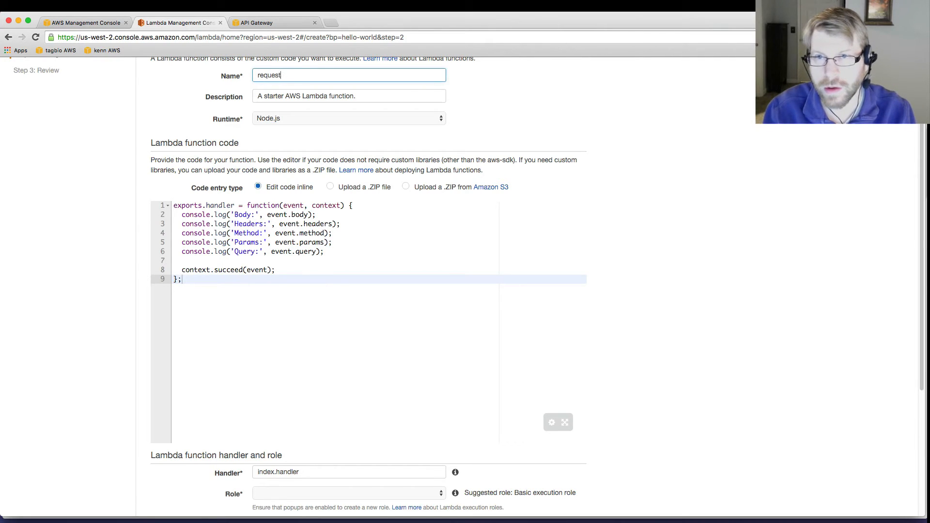
text(-lambda)
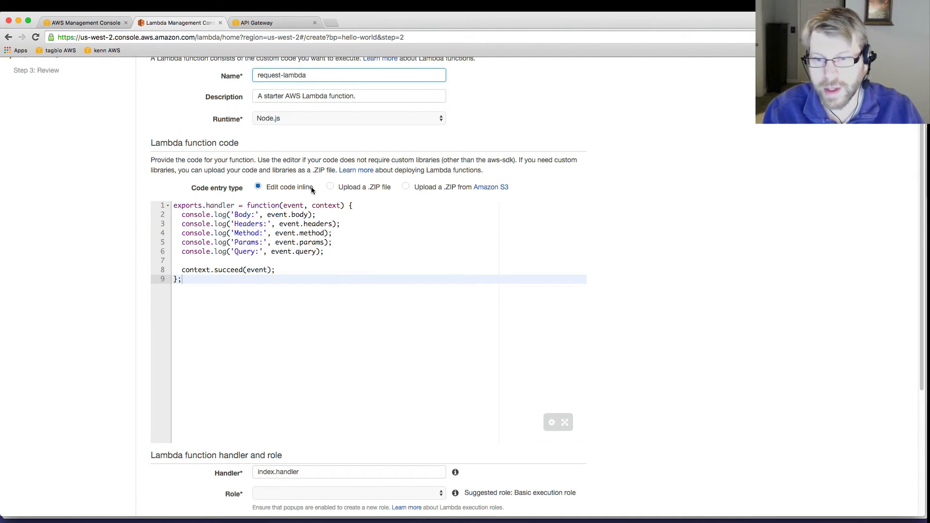
Step: Assign the existing lambda_basic_execution role to the function and create it
scroll(797, 248, down, 8)
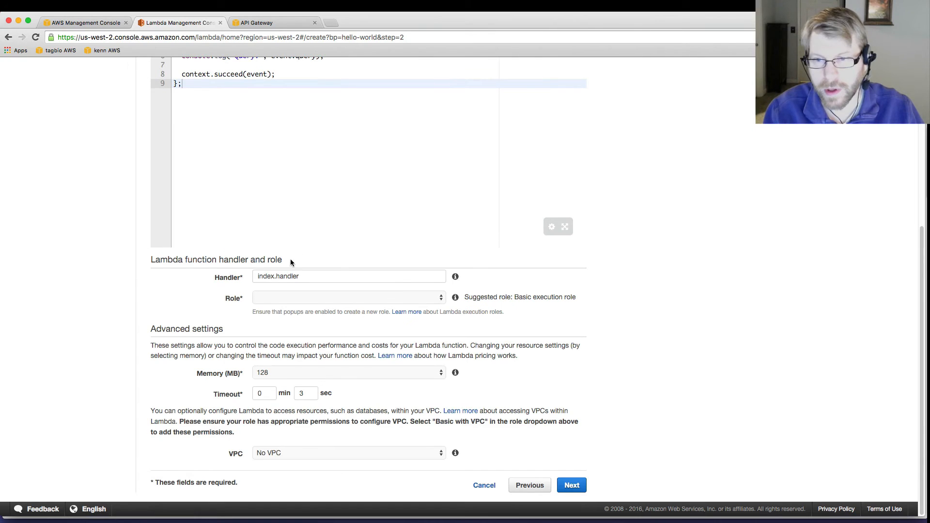
click(348, 298)
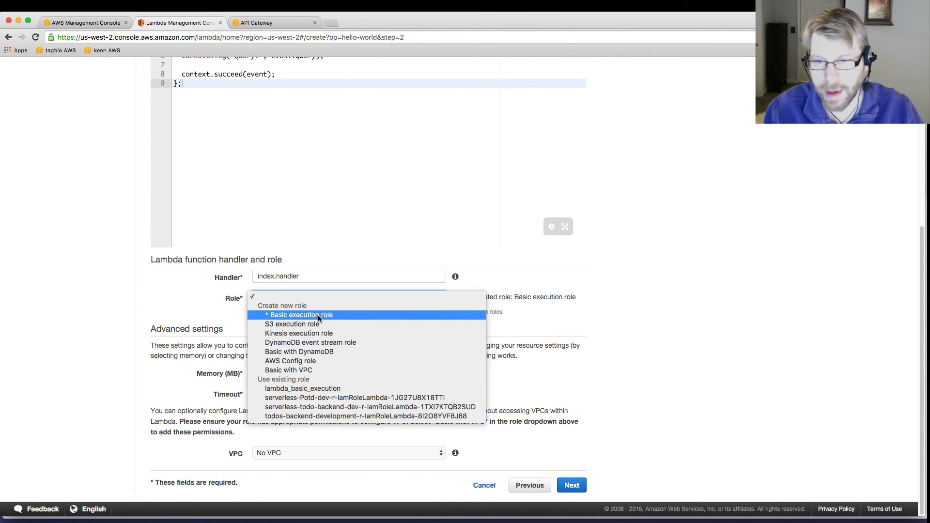
click(308, 390)
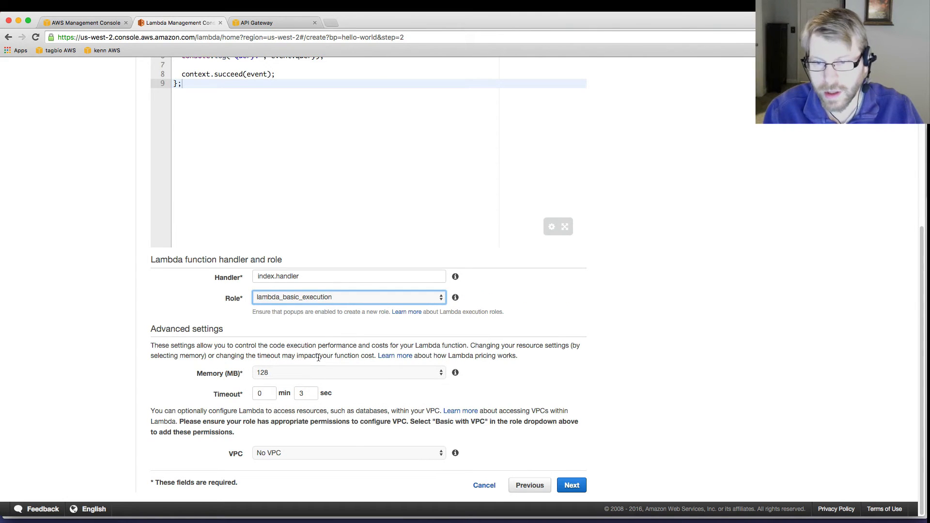
click(572, 486)
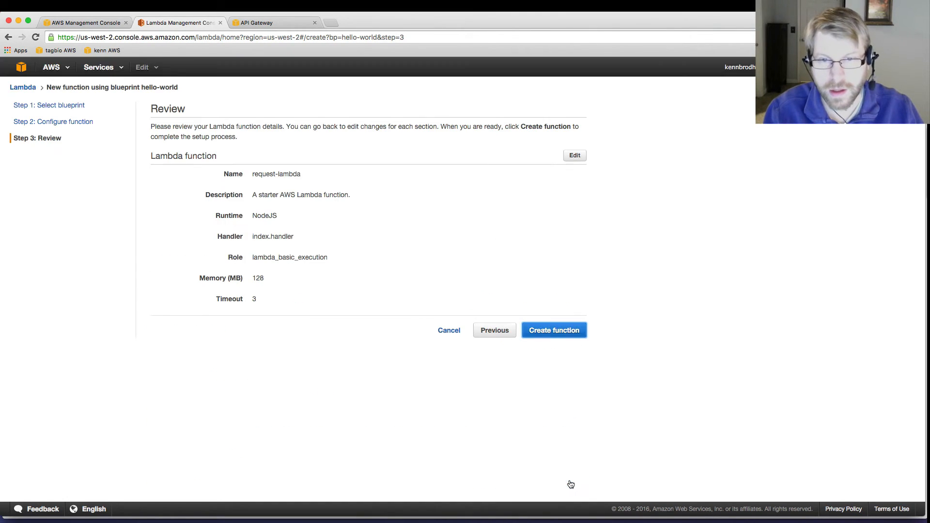
click(554, 328)
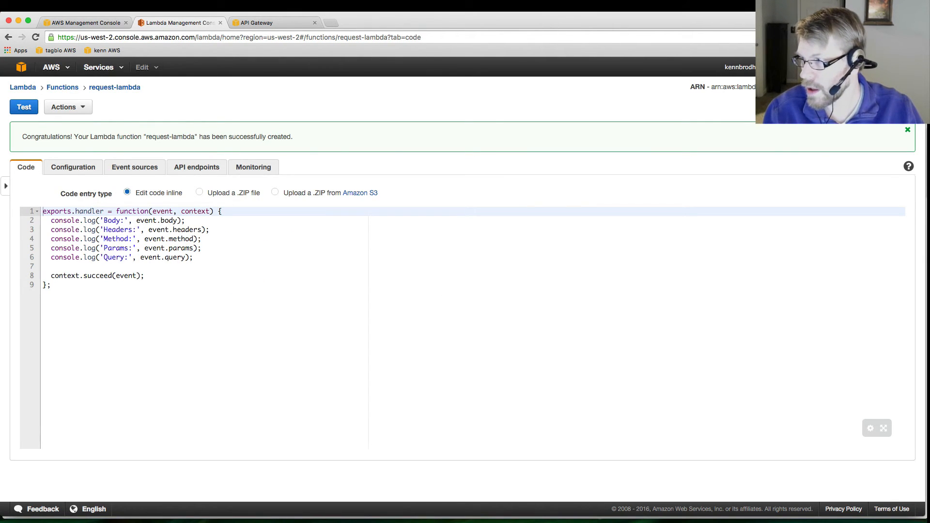
Step: Replace the sample test event with POST JSON: postParam1 postVal1, postParam2 postVal2, an Authentication header credential, X-Custom-Header Custom Value, an id, and query type someinfo
key(super+Tab)
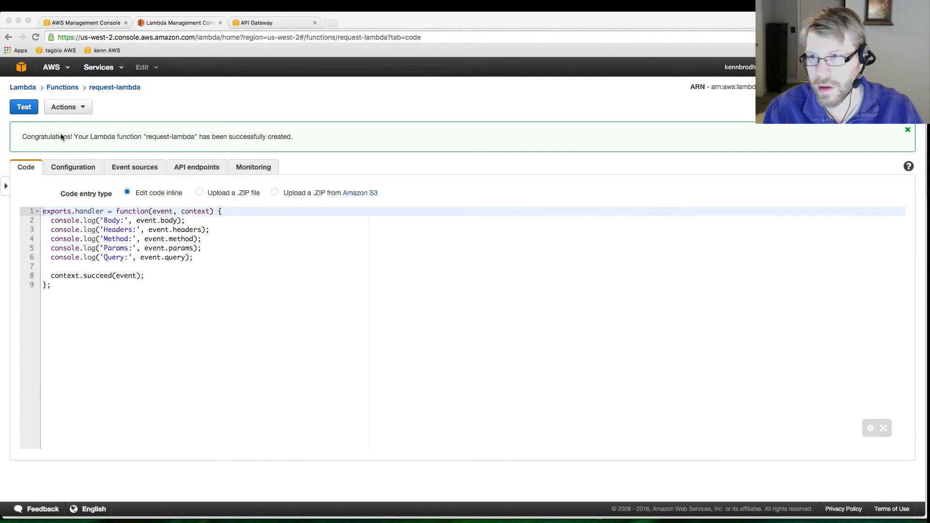
click(25, 113)
click(23, 107)
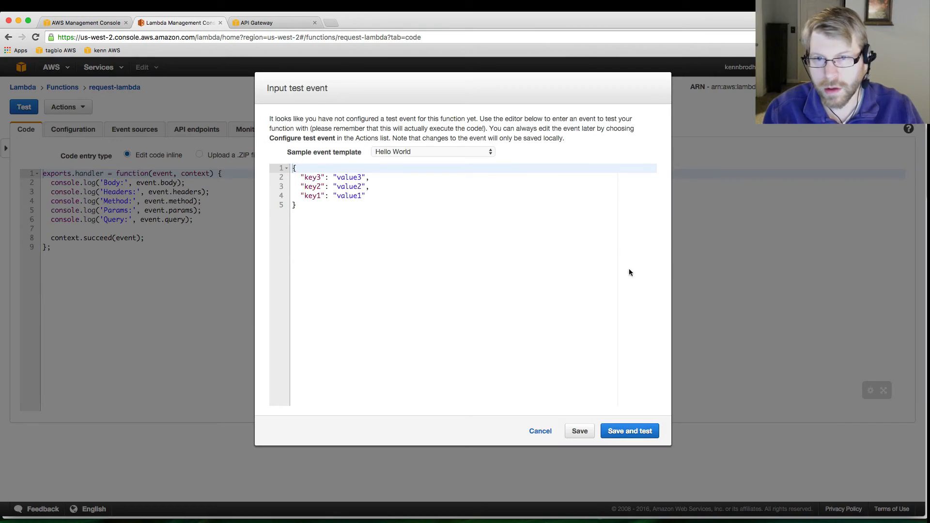
click(451, 256)
key(super+a)
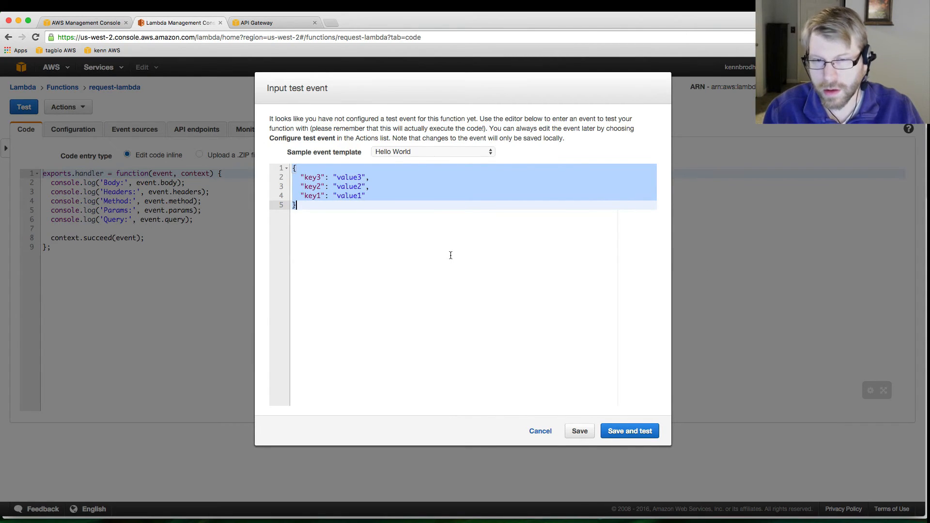
text("body": {     "postParam1": "postVal1",     "postParam2": "postVal2"   },   "headers": {     "Authentication": "Basic 1234",     "X-Custom-Header": "Custom Value"   },   "method": "POST",   "params":  {       "id": "1234"   },   "query": {     "type": "someinfo"   } })
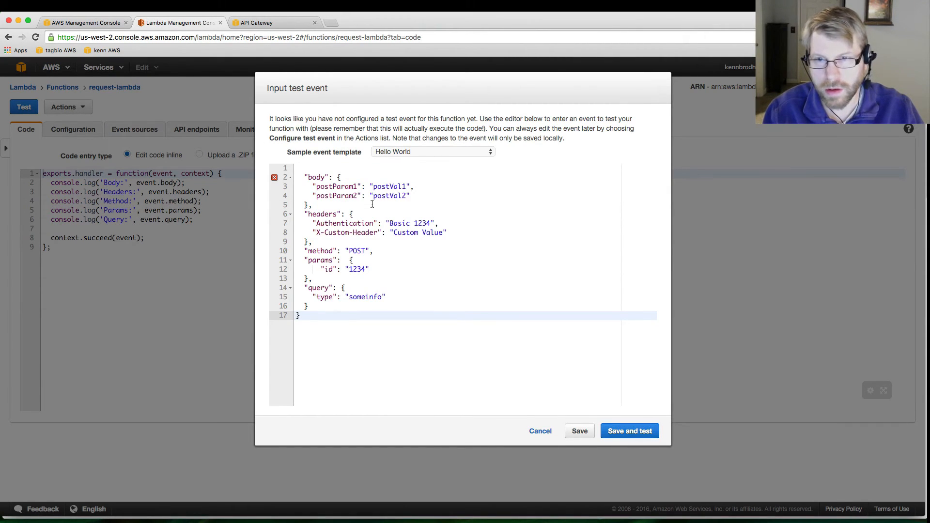
click(320, 168)
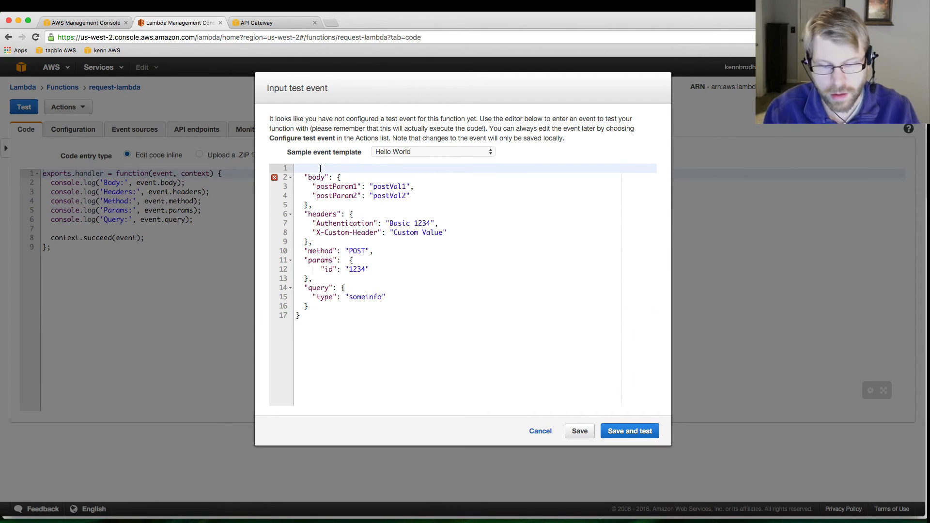
text({)
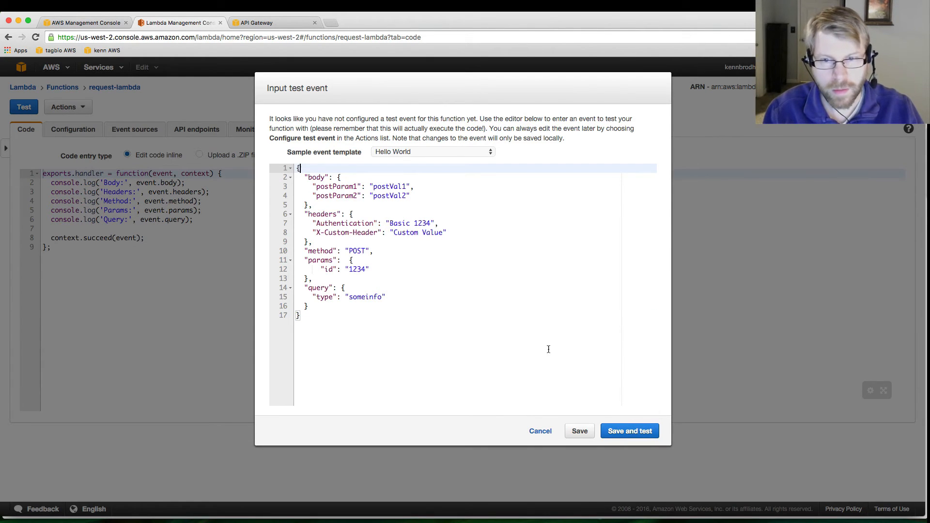
Step: Save the test event, run request-lambda with it and review the execution result
click(619, 433)
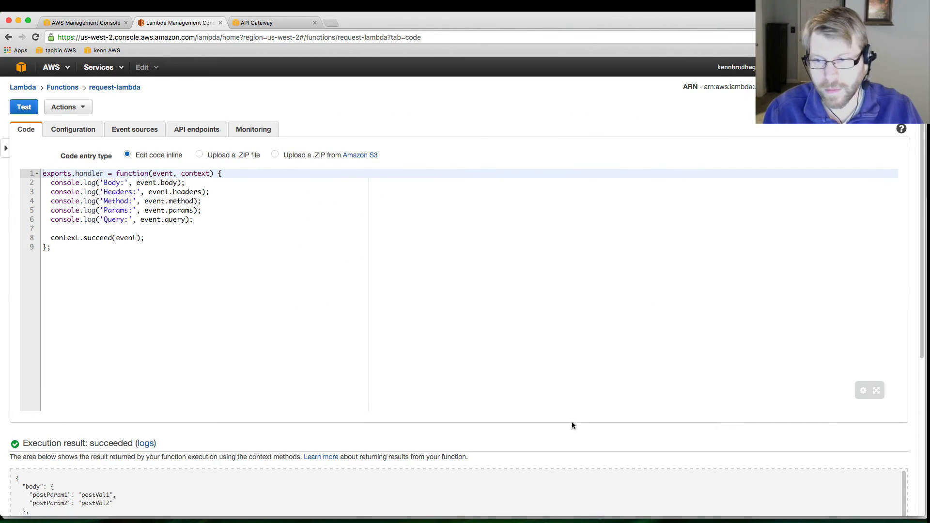
scroll(572, 424, down, 5)
scroll(364, 383, up, 5)
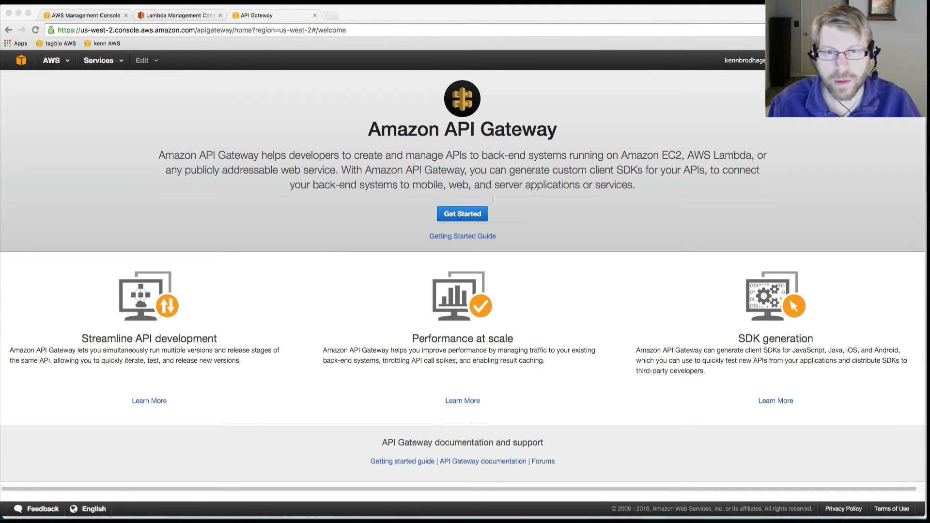
Step: Create a new API named request-api in API Gateway, leaving the description empty
click(462, 217)
click(208, 147)
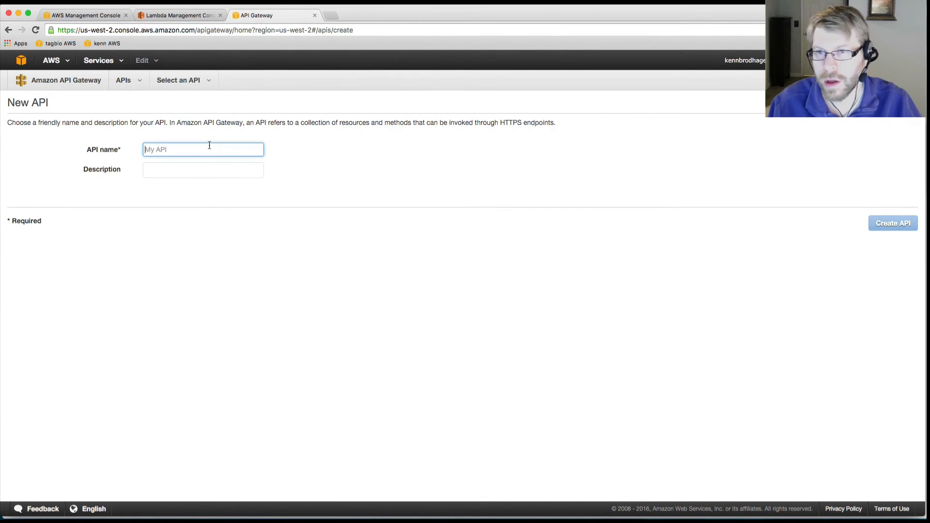
text(request-api)
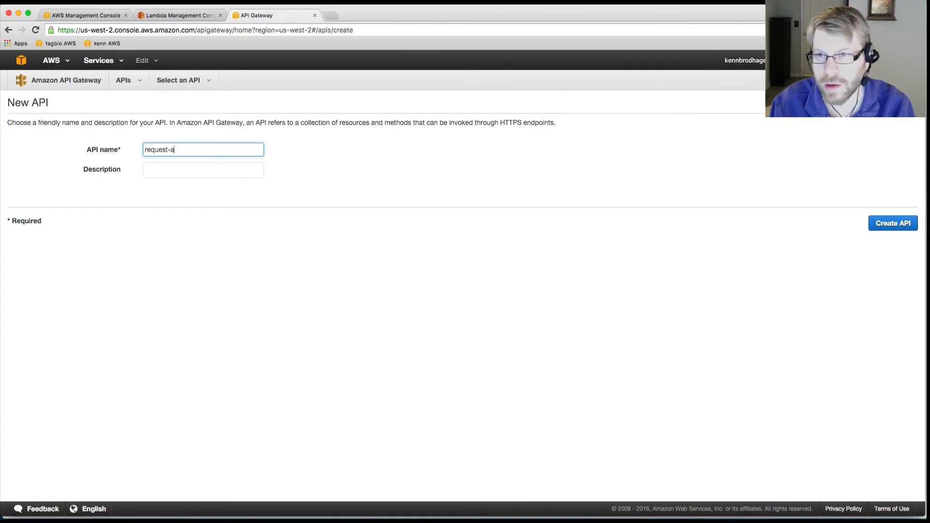
click(886, 229)
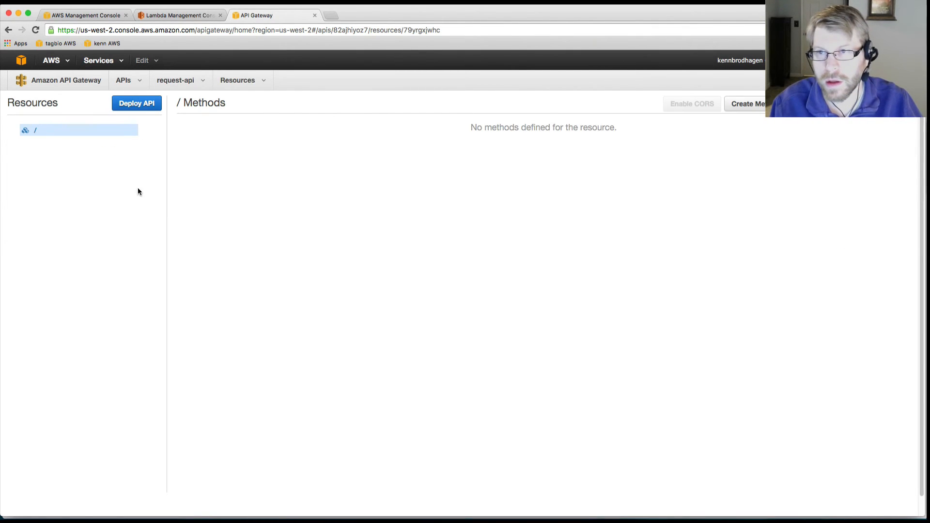
Step: Add a POST method to the root resource of request-api
click(747, 112)
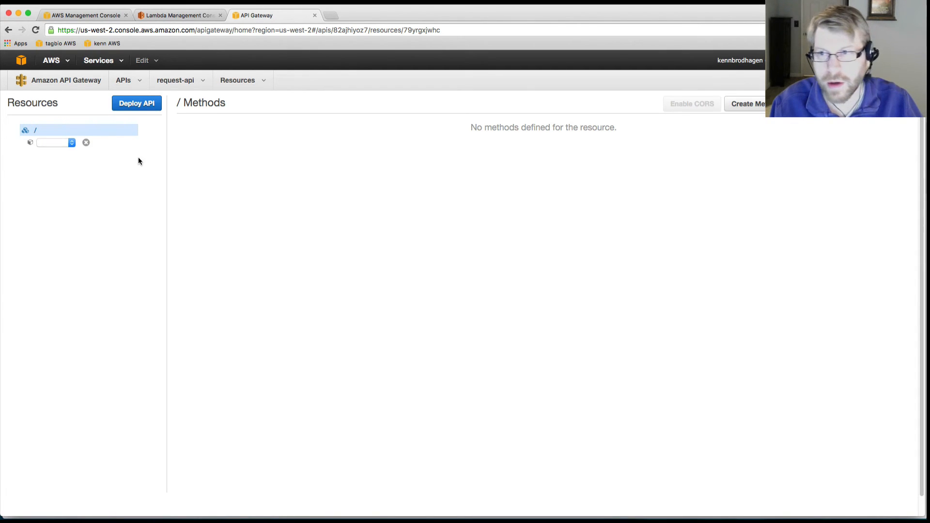
click(62, 144)
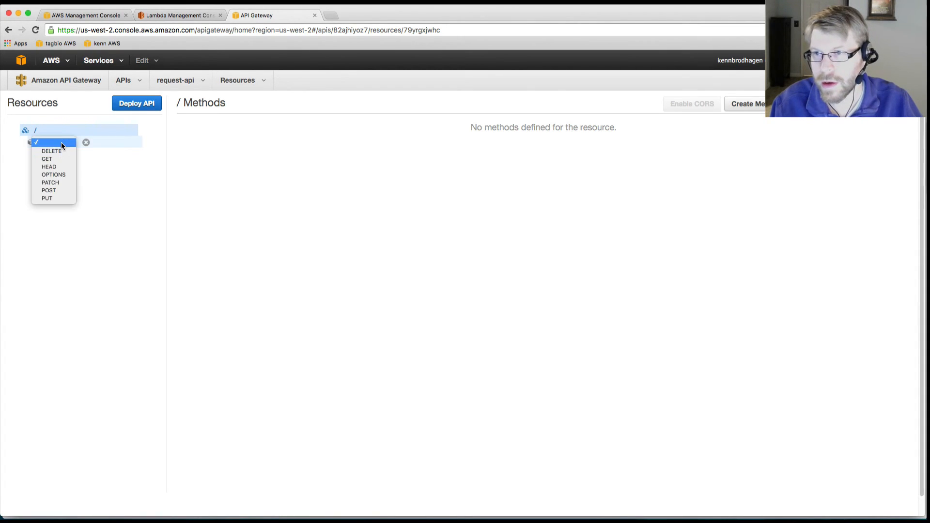
click(55, 191)
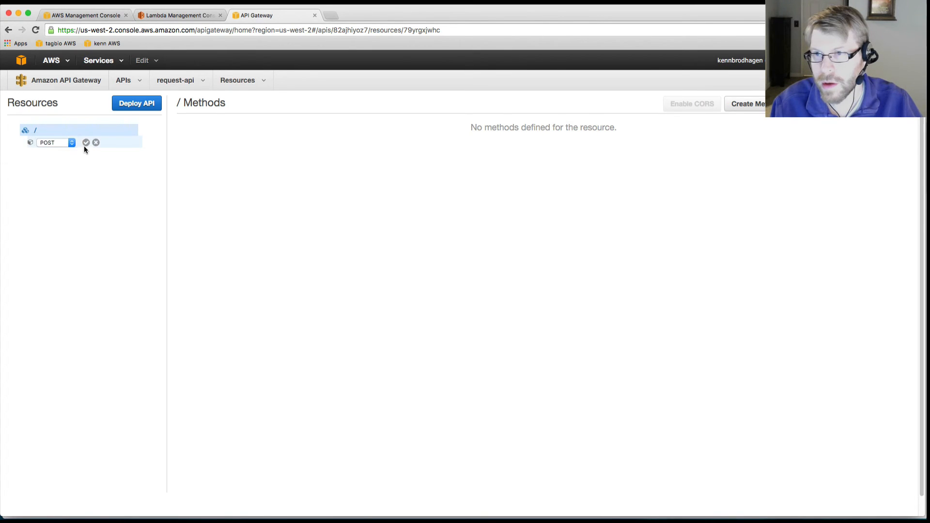
click(86, 143)
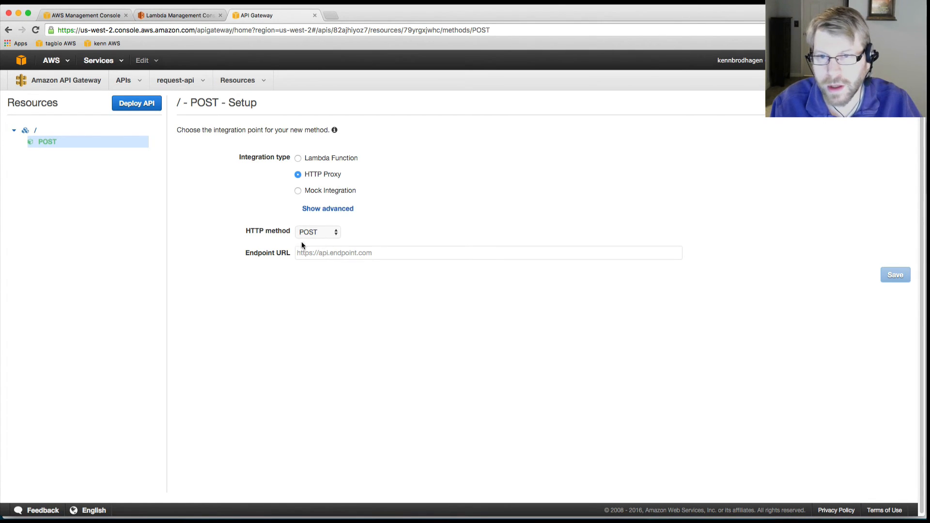
Step: Integrate the POST method with the Lambda function request-lambda in region us-west-2 and save the setup
click(315, 160)
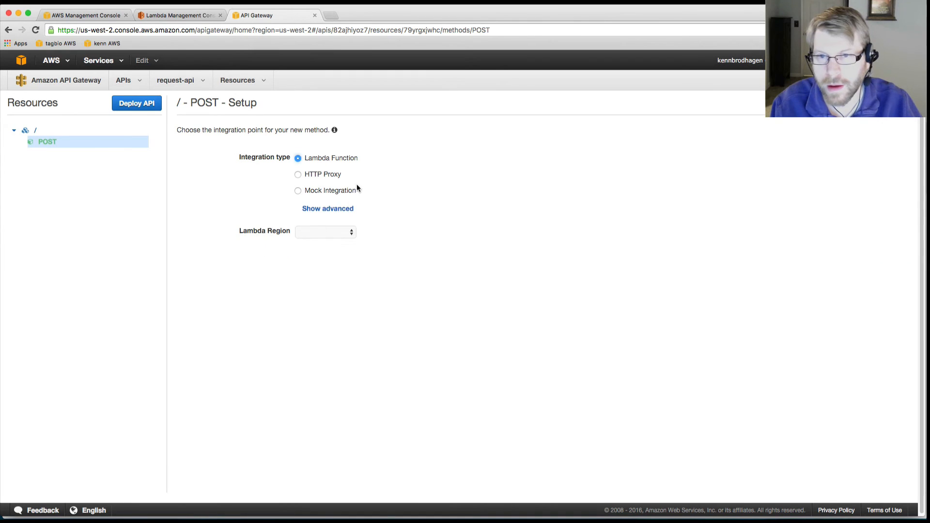
click(322, 231)
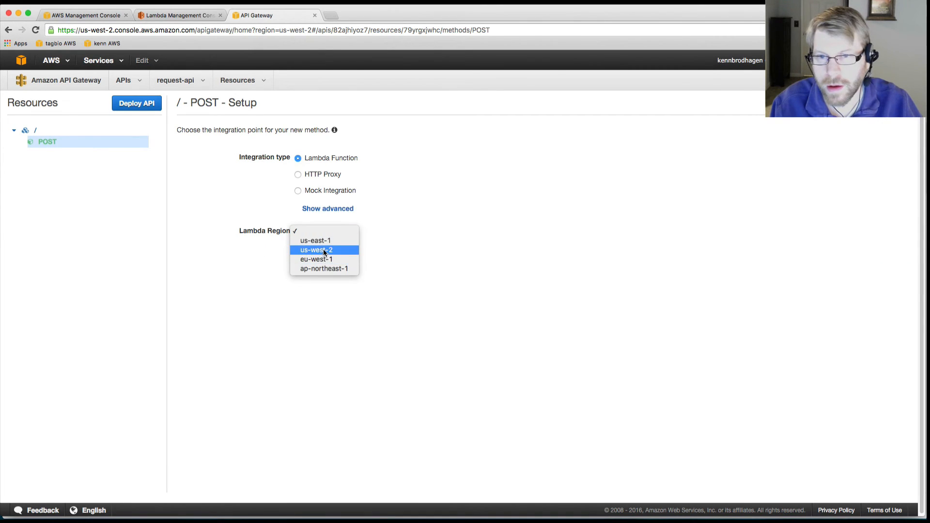
click(323, 250)
click(315, 252)
text(re)
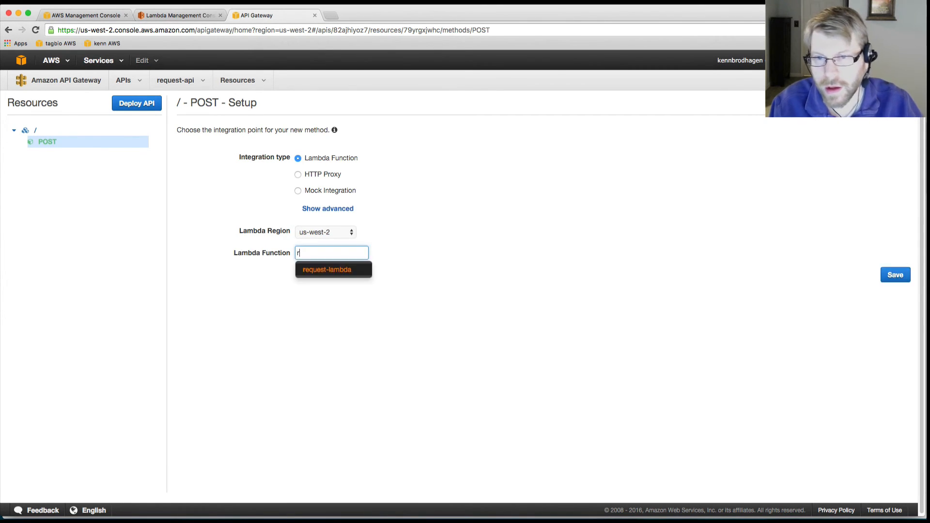
click(318, 272)
click(896, 274)
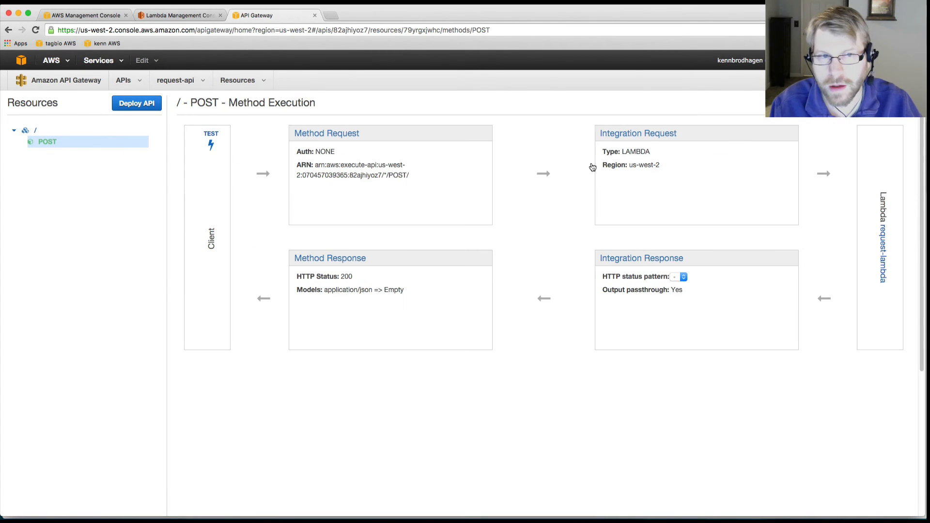
Step: Add a mapping template with content type application/json to the POST method's integration request
click(611, 136)
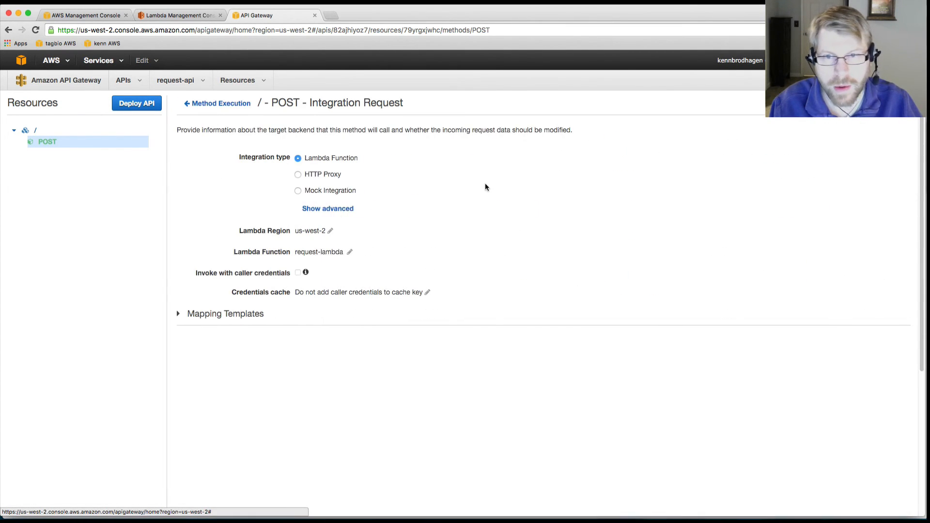
click(228, 315)
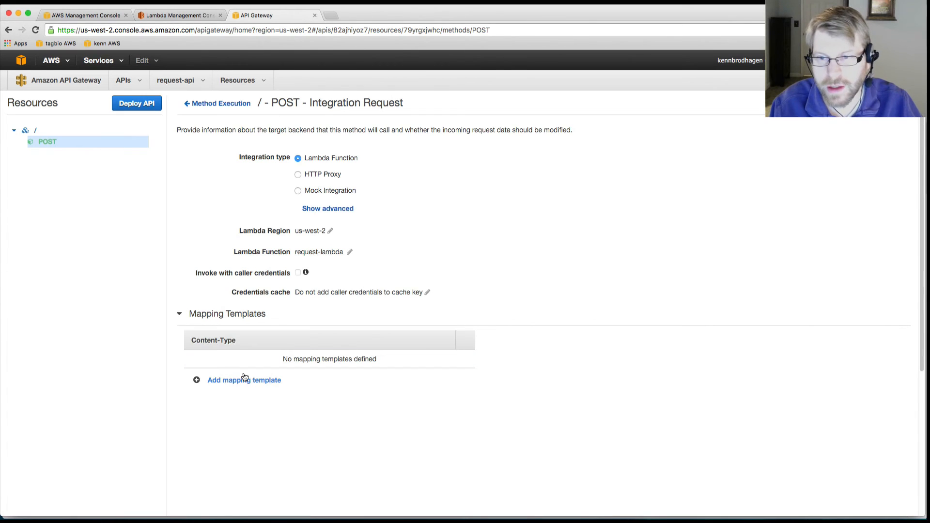
click(242, 382)
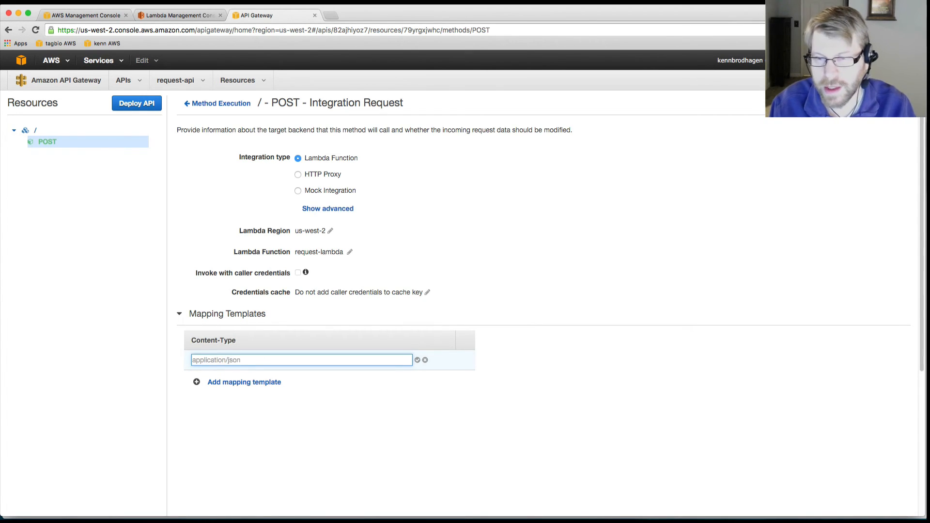
text(application/json)
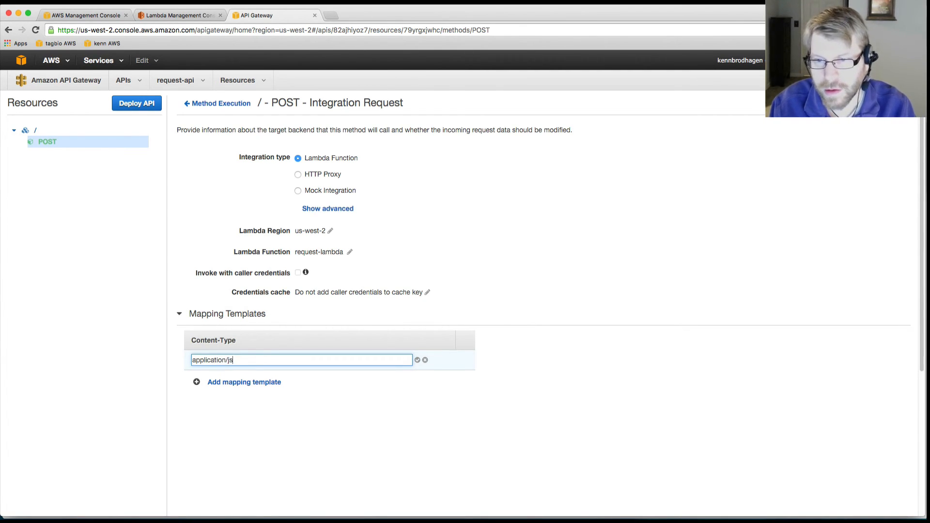
click(417, 360)
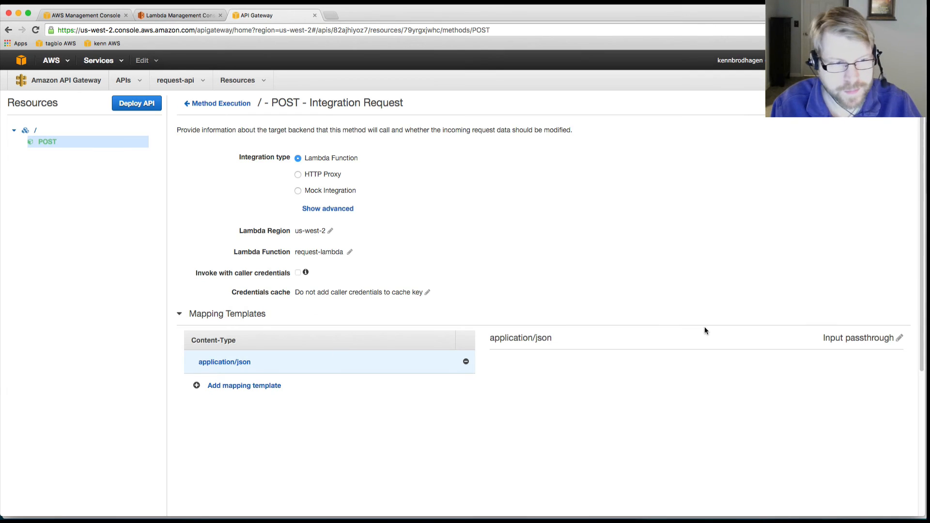
Step: Change application/json from input passthrough to a mapping template, paste the copied request template code and save it
click(899, 338)
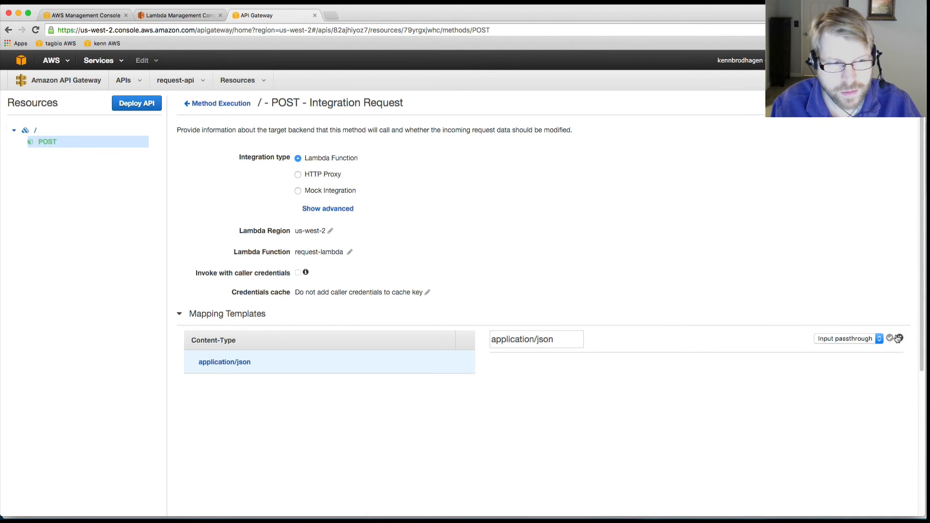
click(831, 338)
click(832, 347)
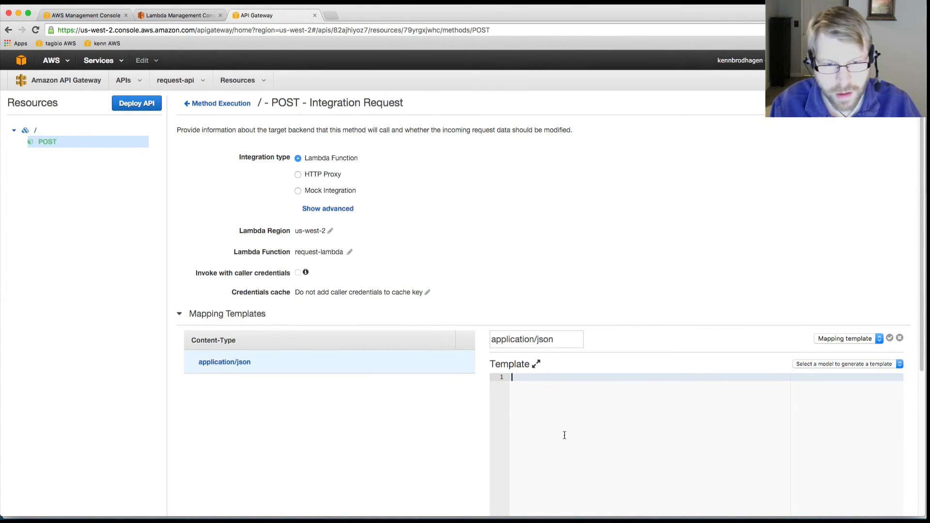
key(super+v)
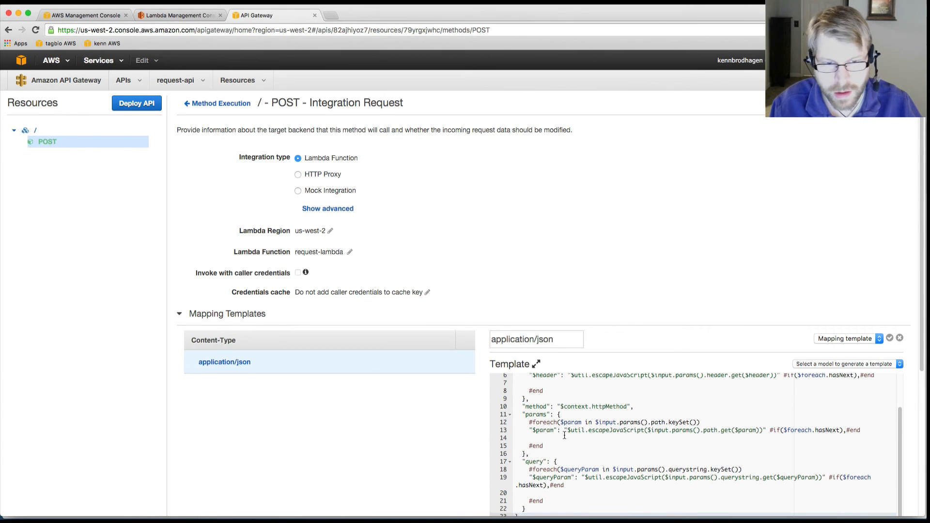
scroll(457, 412, down, 4)
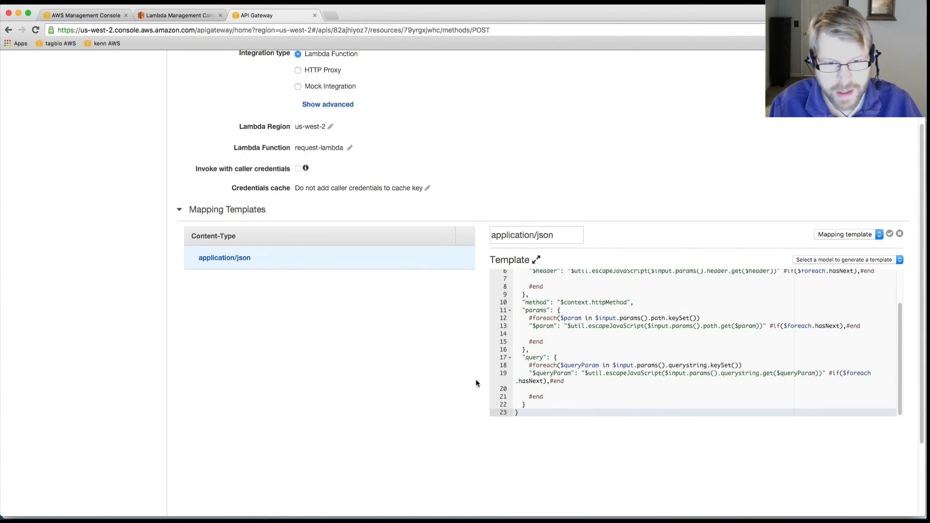
click(890, 235)
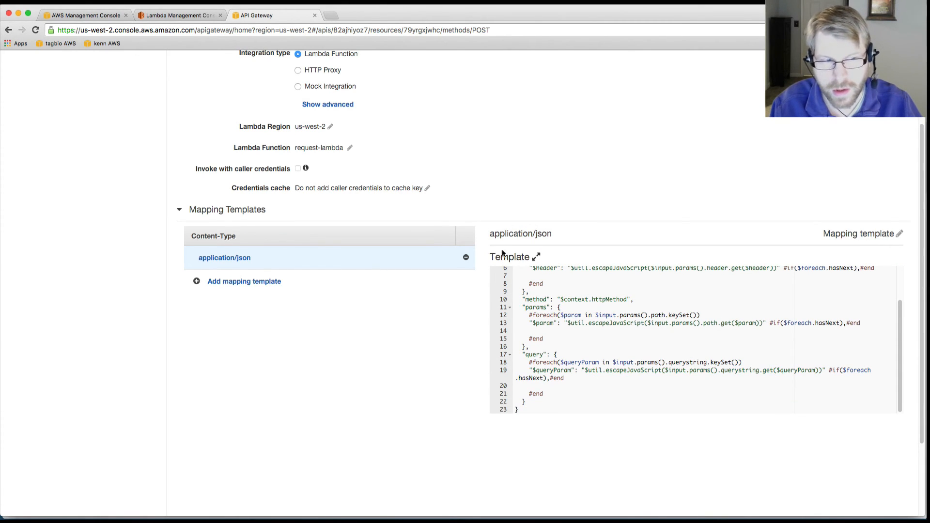
Step: Deploy the API to a new stage named prod, leaving the descriptions empty
scroll(484, 247, up, 4)
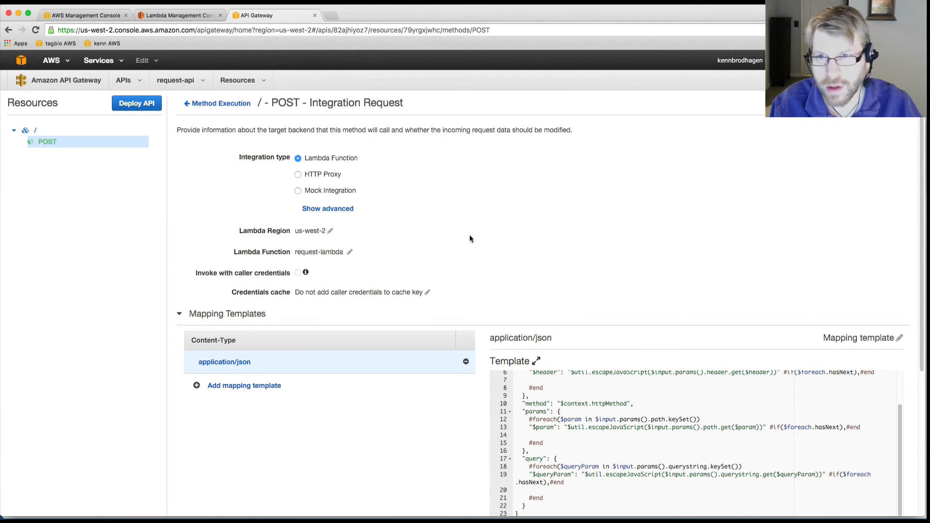
click(144, 105)
click(475, 150)
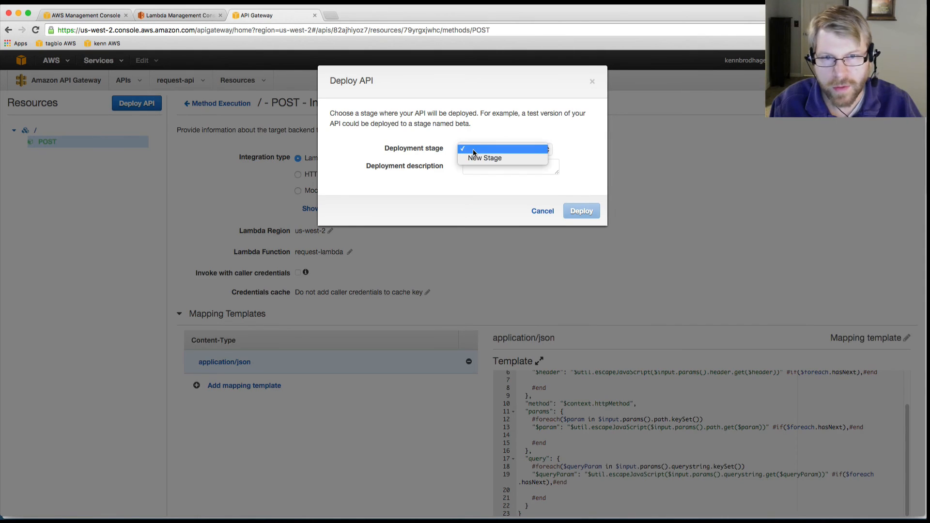
click(475, 158)
click(483, 167)
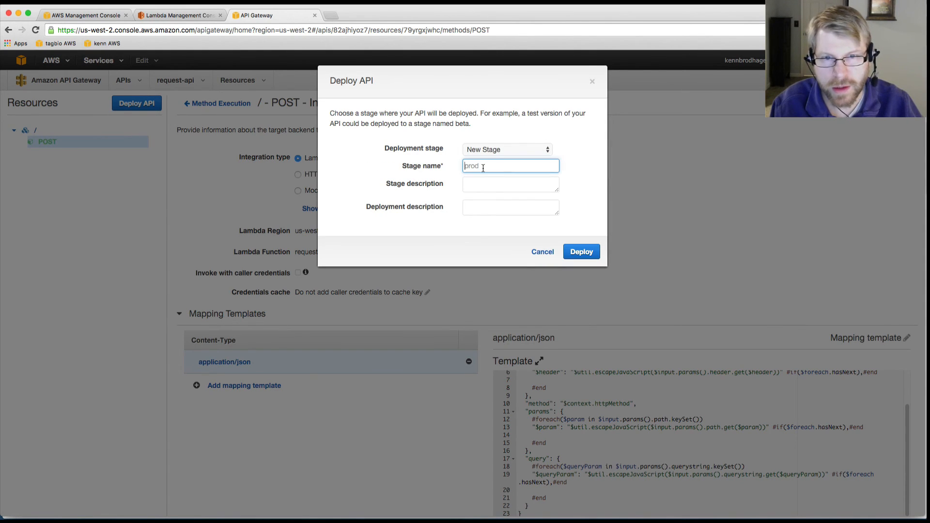
text(prod)
key(Tab)
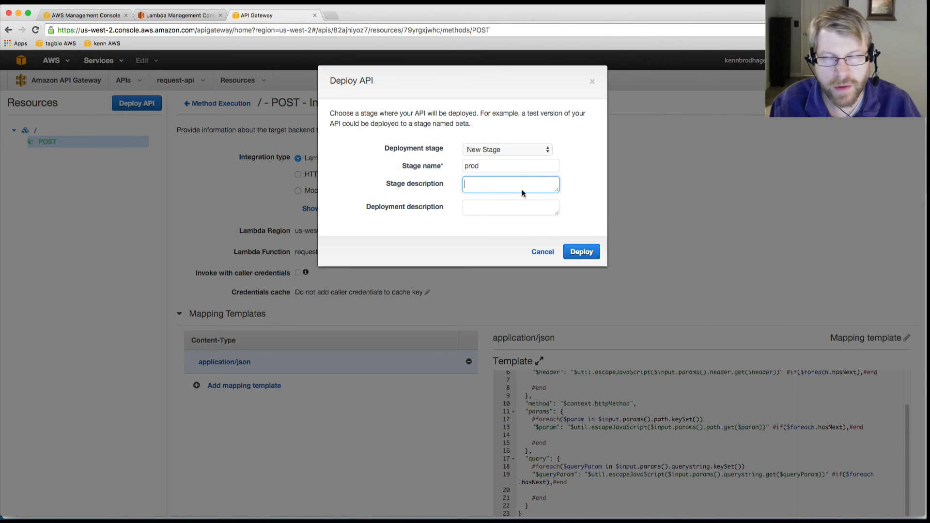
click(584, 253)
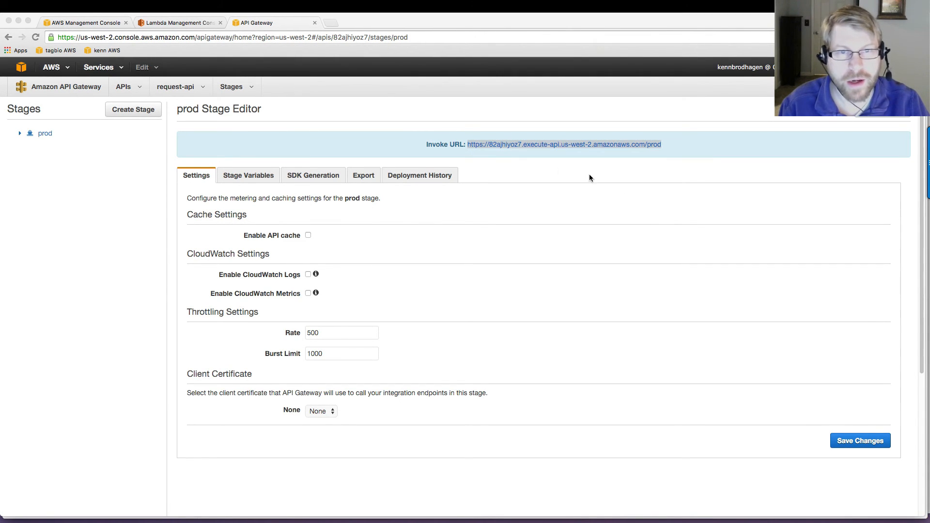
Step: Copy the invoke URL of the prod stage and switch to Postman
right_click(536, 143)
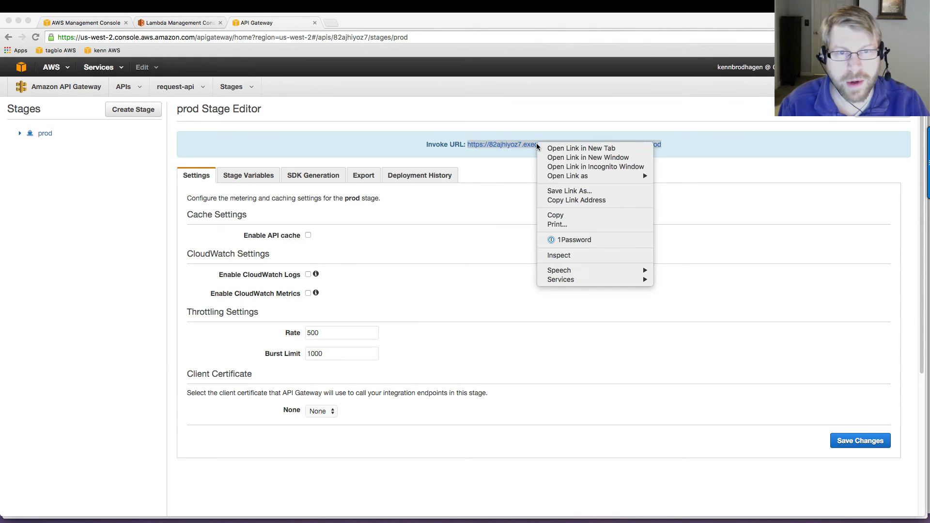
click(575, 200)
key(super+Tab)
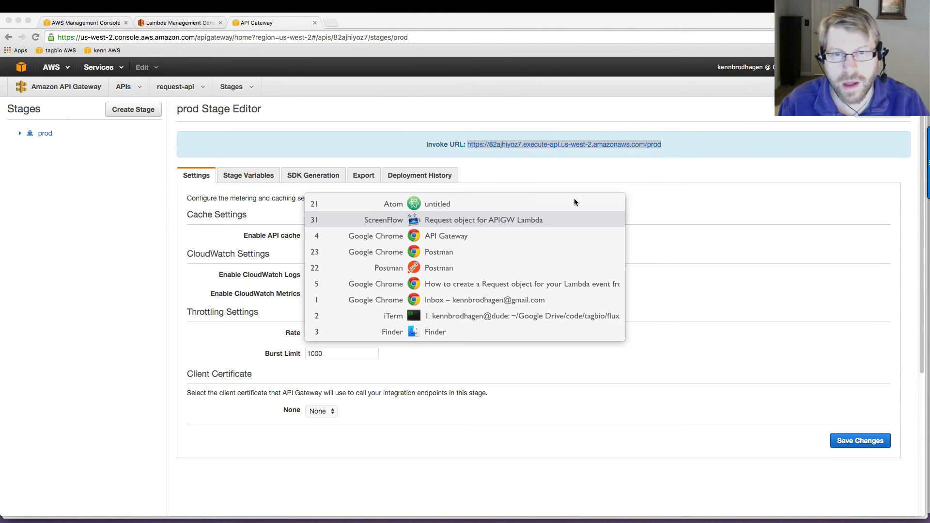
key(super+Tab)
key(super+Tab)
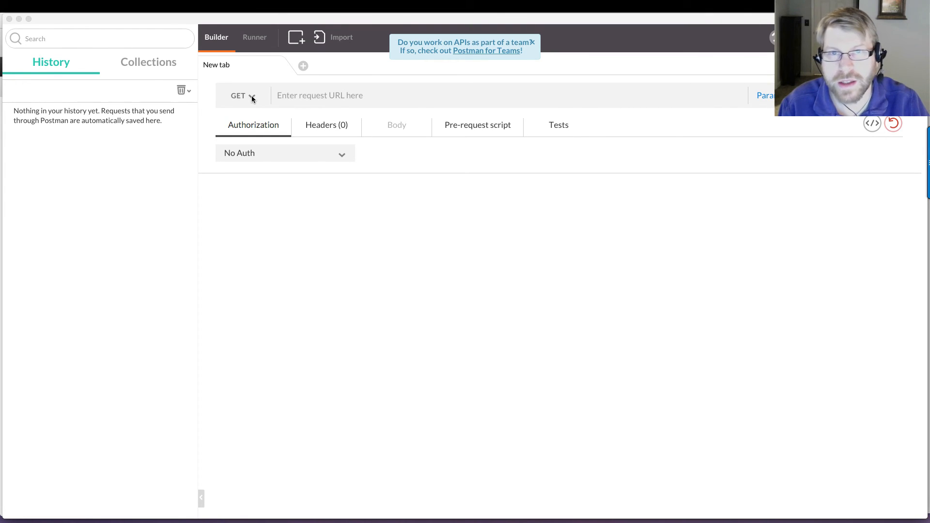
Step: Set the new request's method to POST and paste the copied invoke URL as its address
click(292, 95)
click(250, 96)
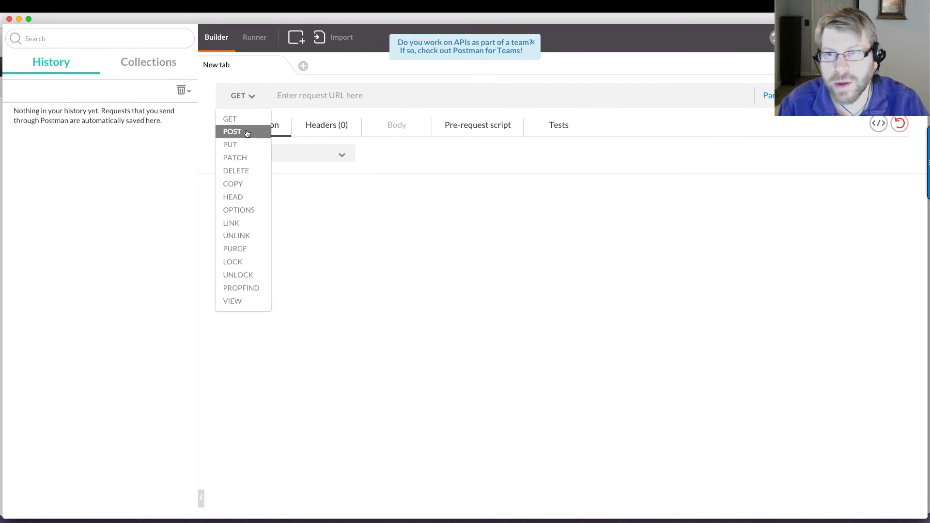
click(247, 133)
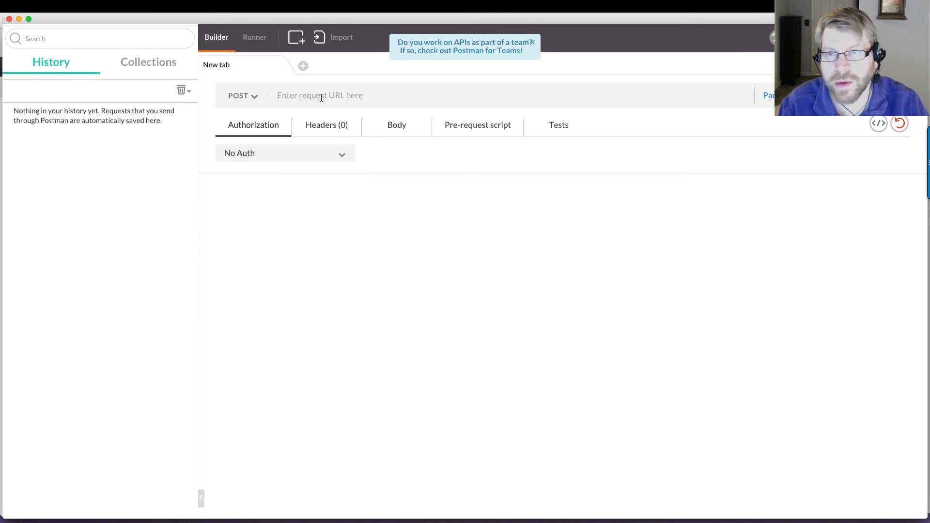
key(super+v)
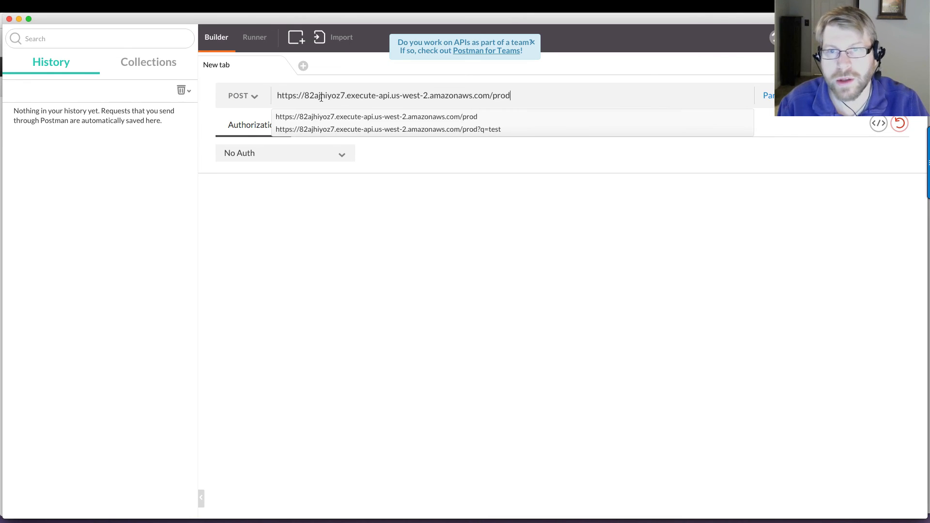
click(476, 211)
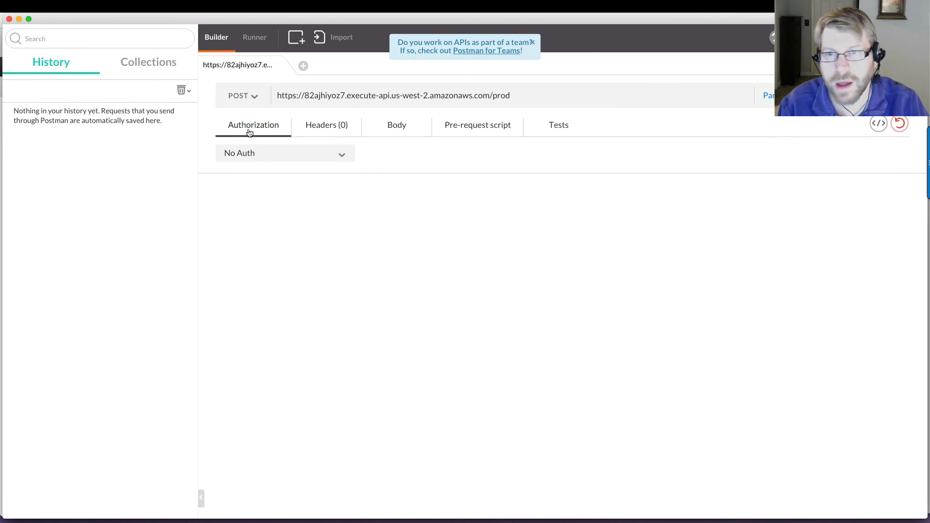
Step: Add a Content-Type header with the value application/json to the POST request
click(315, 127)
click(277, 149)
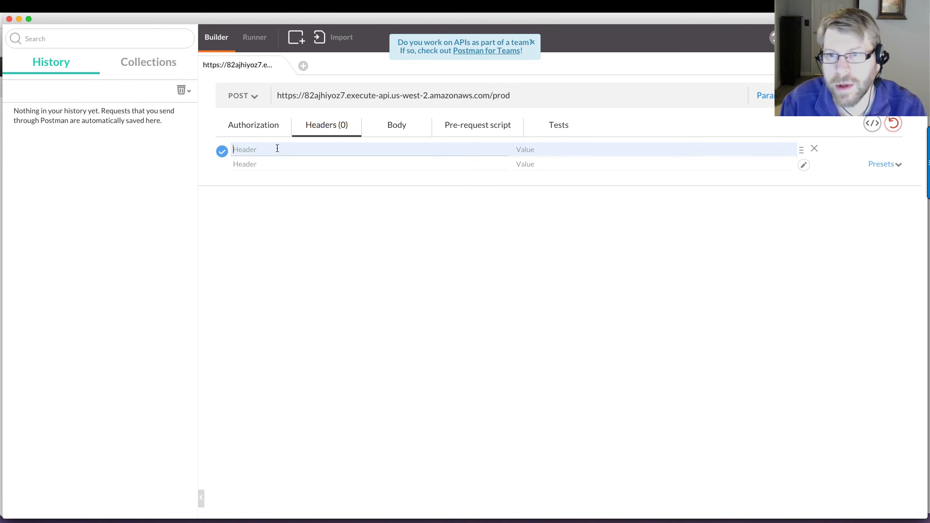
text(Content-Type)
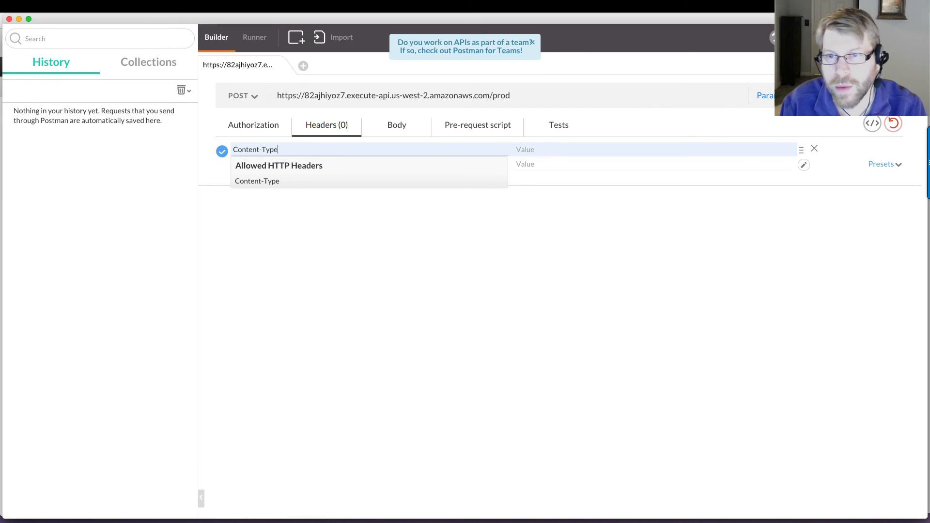
key(Tab)
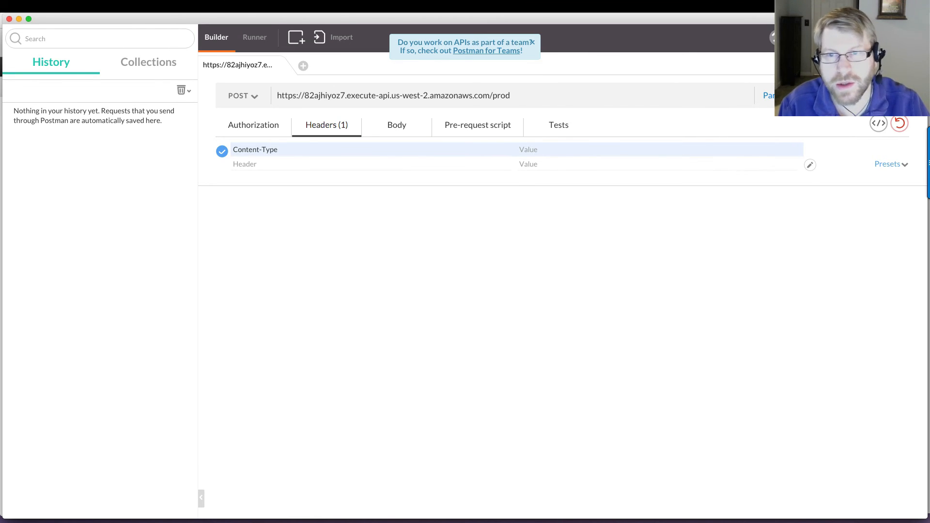
click(533, 150)
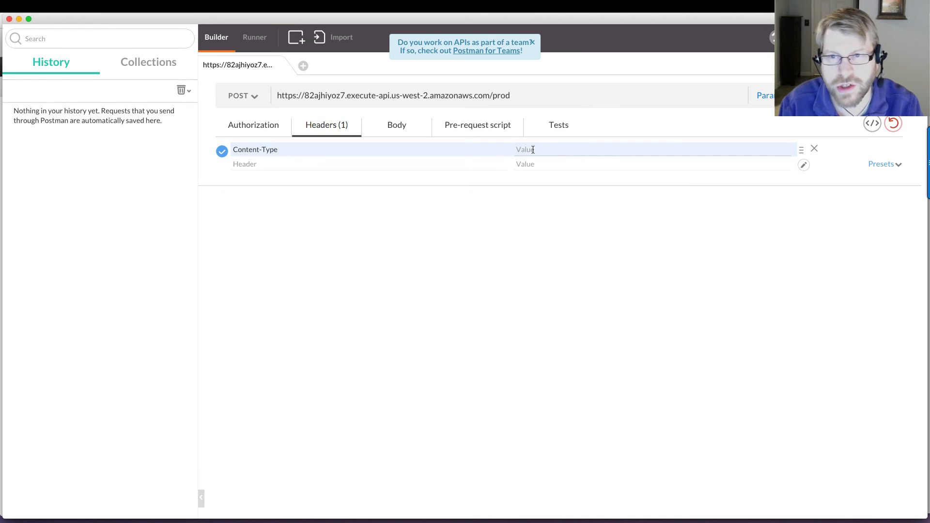
text(applica)
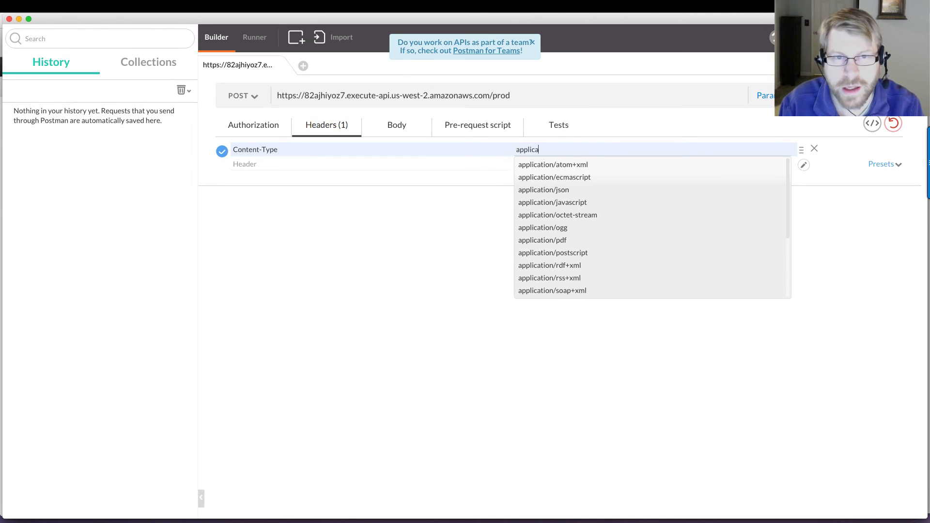
text(tion/json)
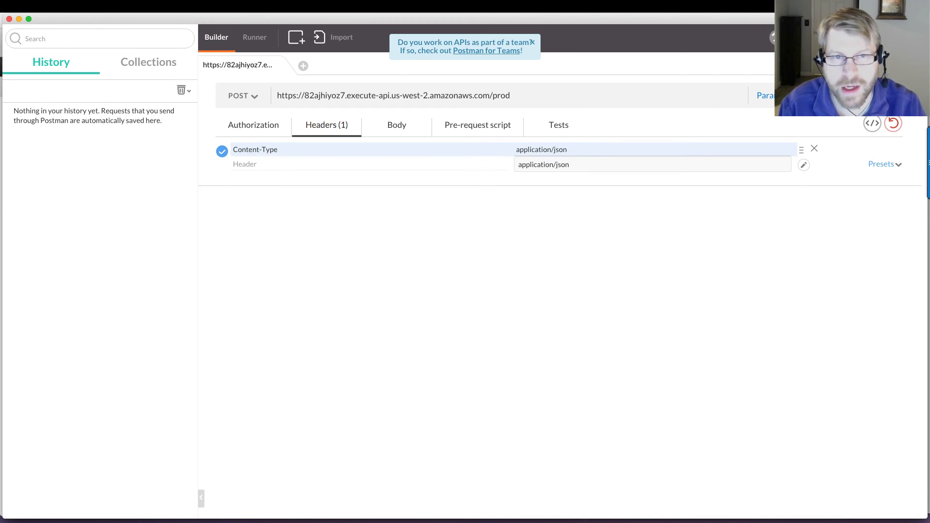
key(Down)
key(Return)
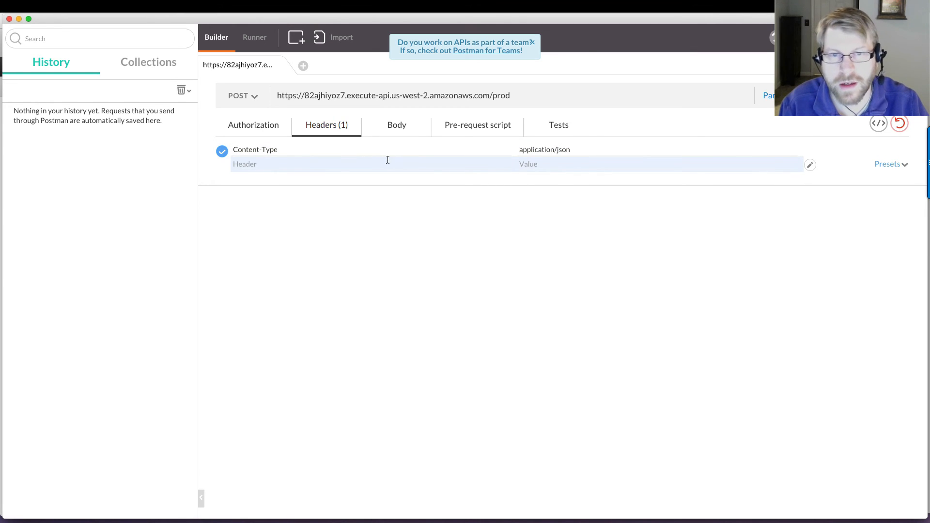
Step: Review the application/json mapping template in the POST method's integration request in API Gateway, and return to Postman
key(super+Tab)
key(super+Tab)
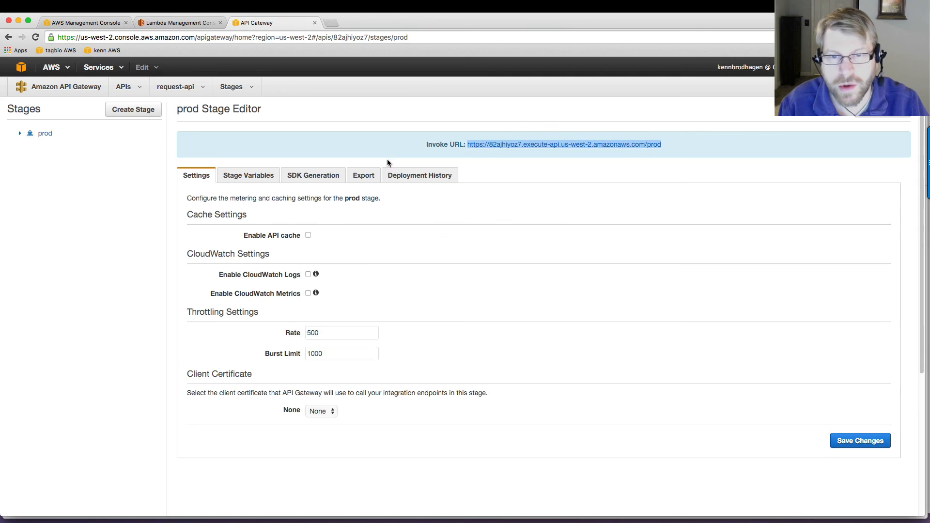
click(232, 87)
click(232, 110)
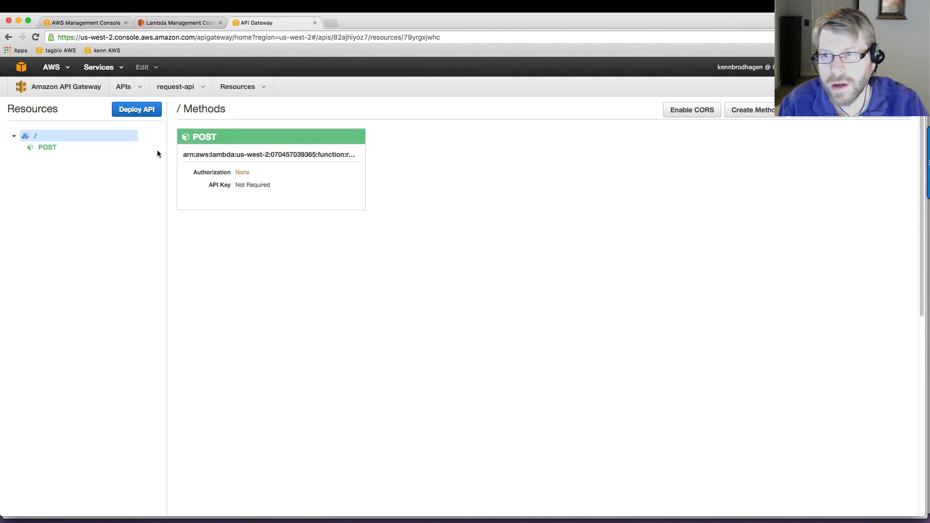
click(51, 147)
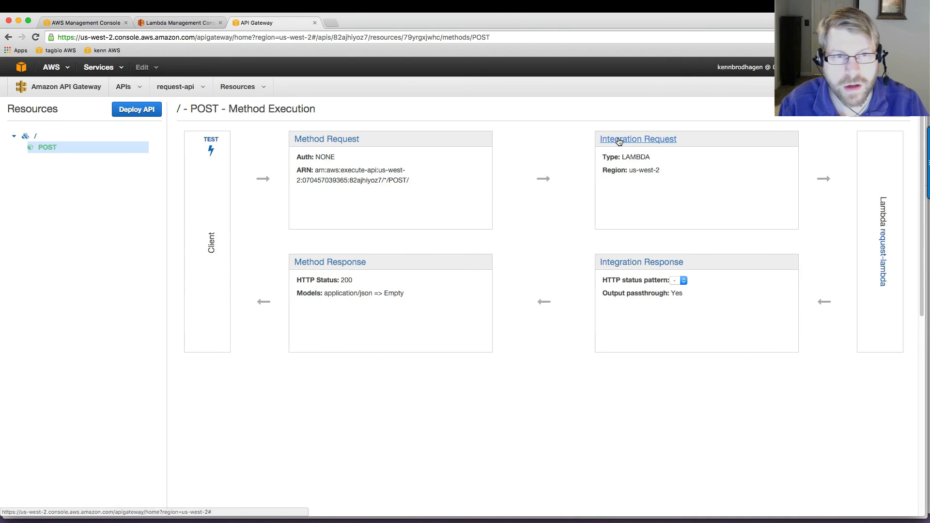
click(620, 141)
click(212, 319)
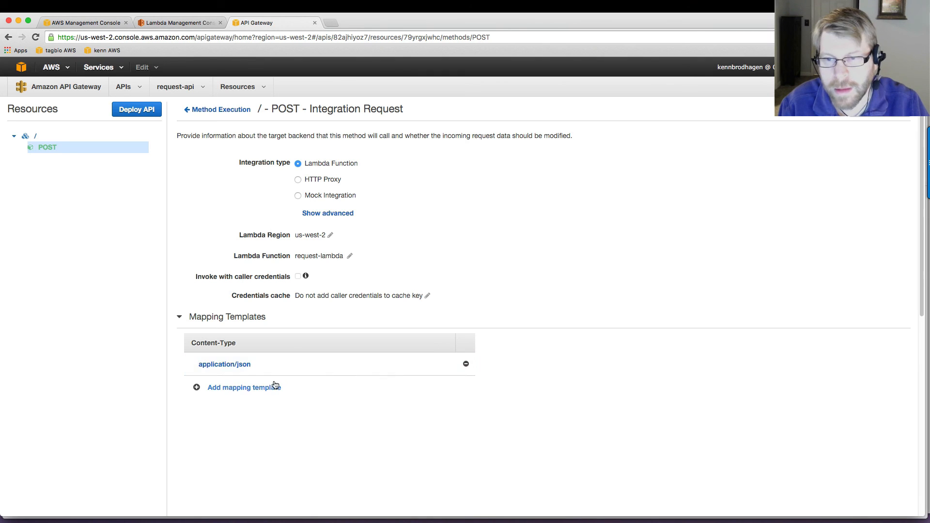
click(225, 364)
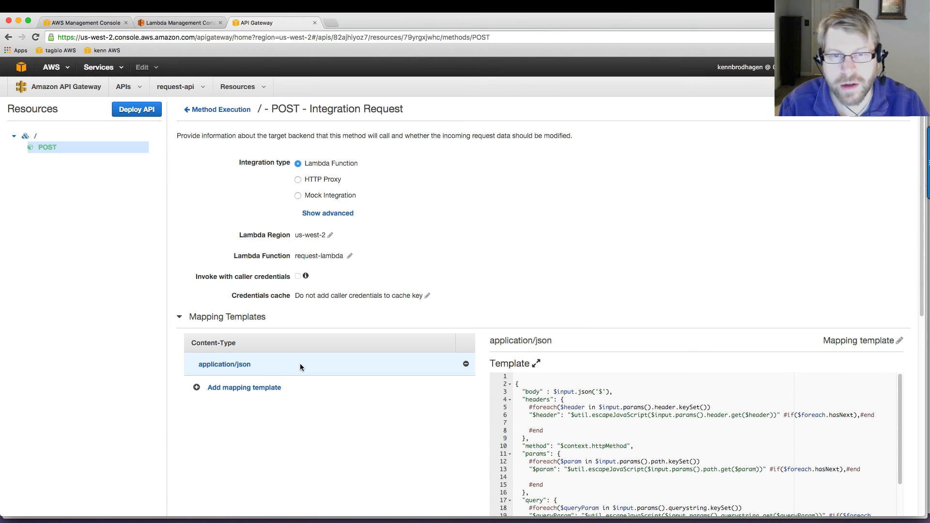
key(super+Tab)
key(super+Tab)
key(super+Tab)
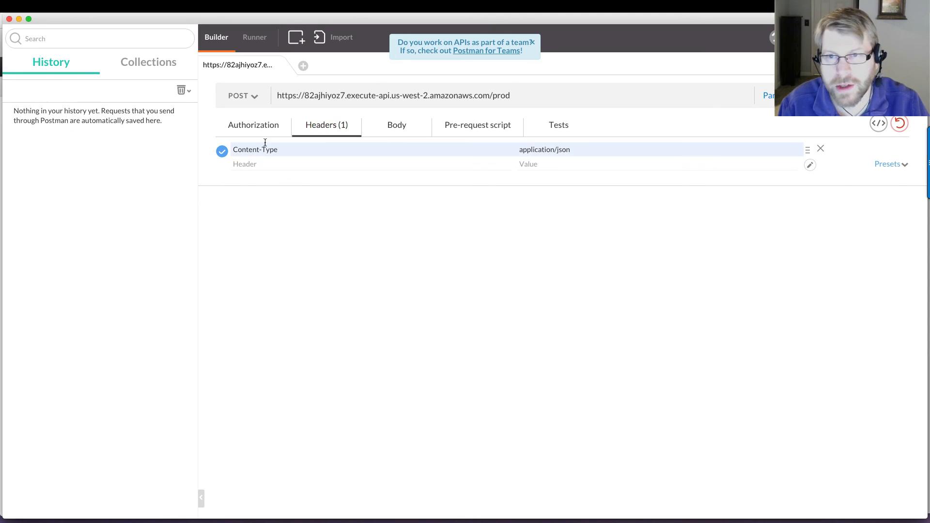
Step: Add a second request header named Header1 with the value HeaderValue1
click(287, 164)
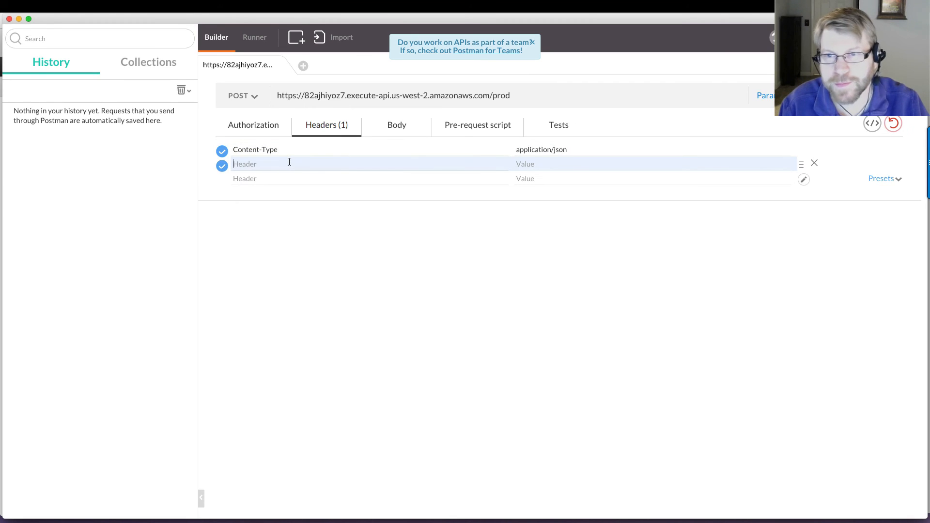
text(Hea)
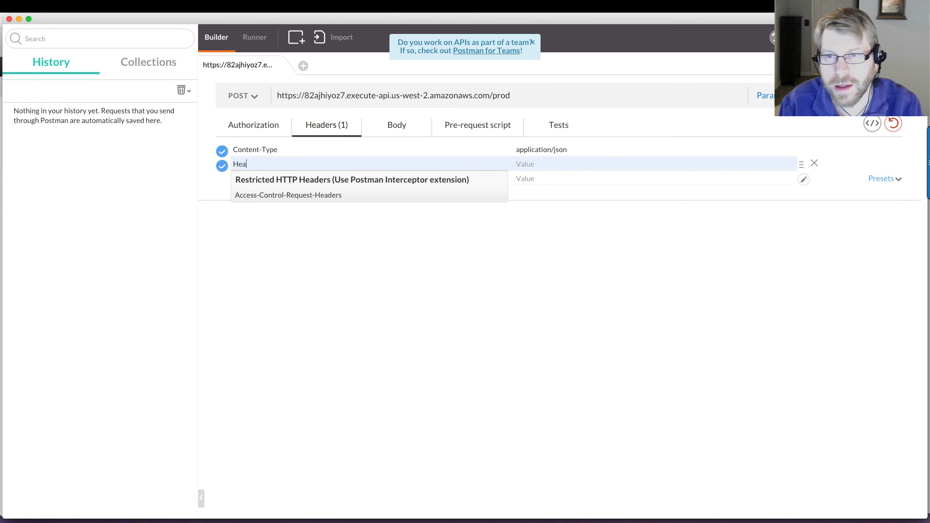
text(der1)
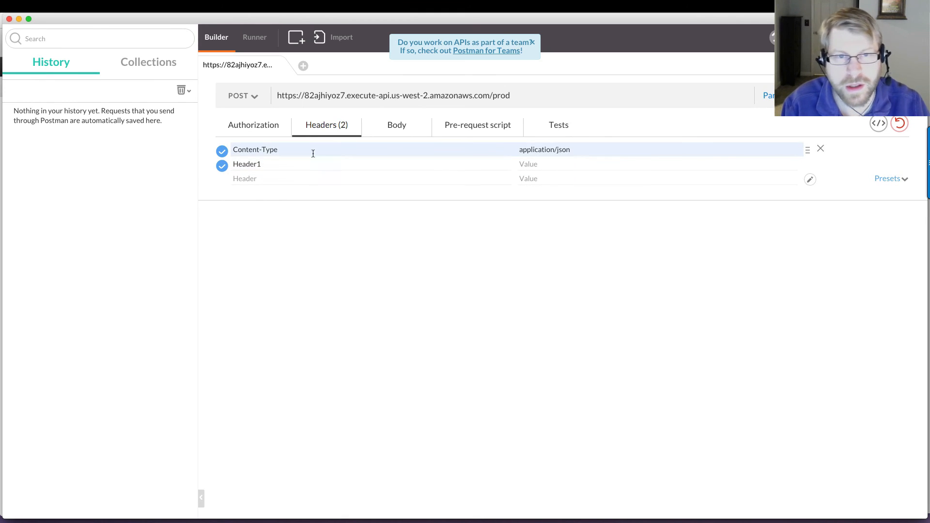
click(558, 165)
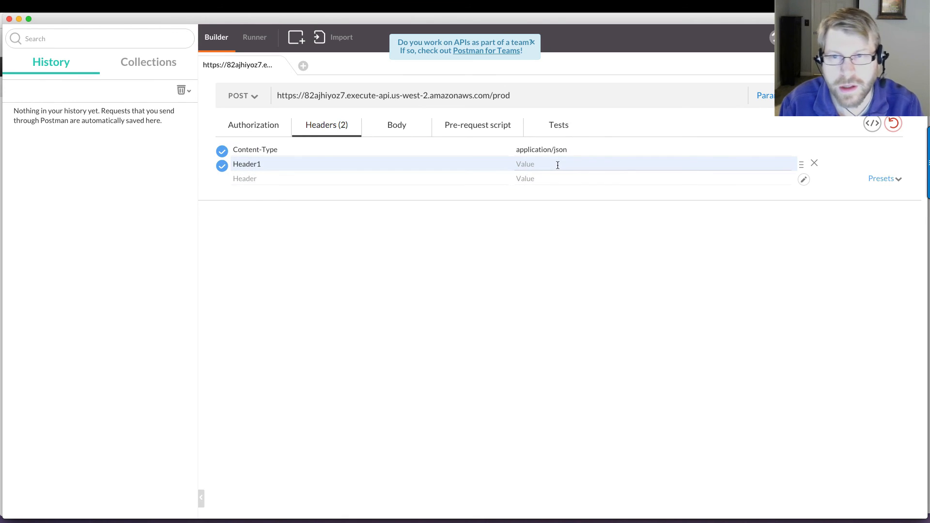
text(HeaderVa)
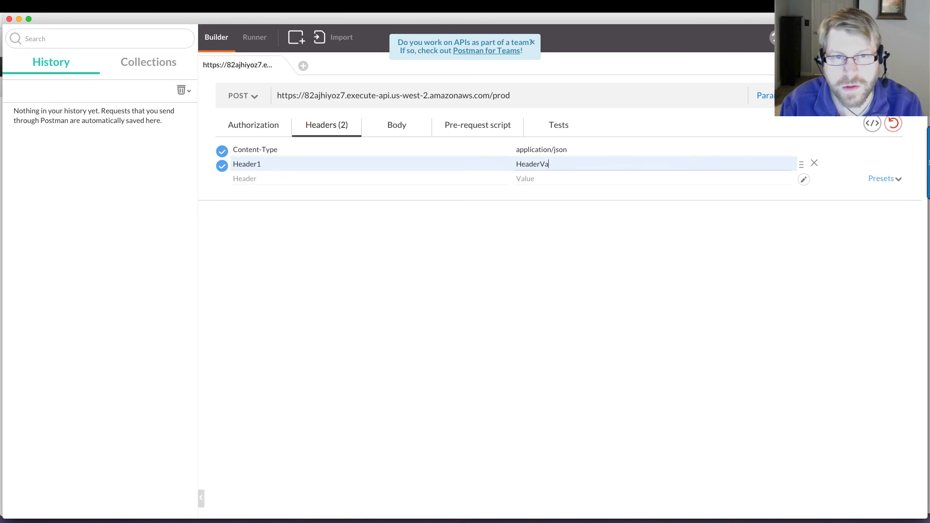
text(lue1)
Step: Add a third request header named Header2 with the value HeaderValue2
click(416, 173)
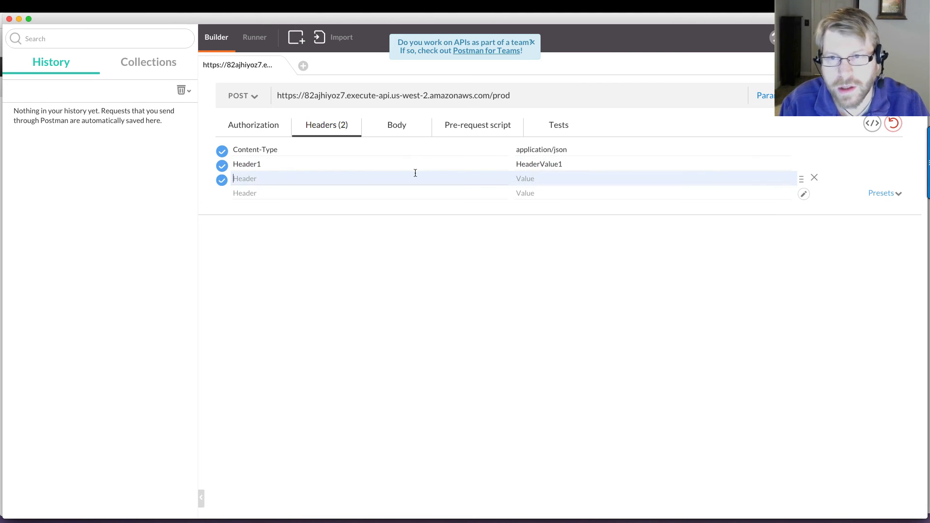
text(Header)
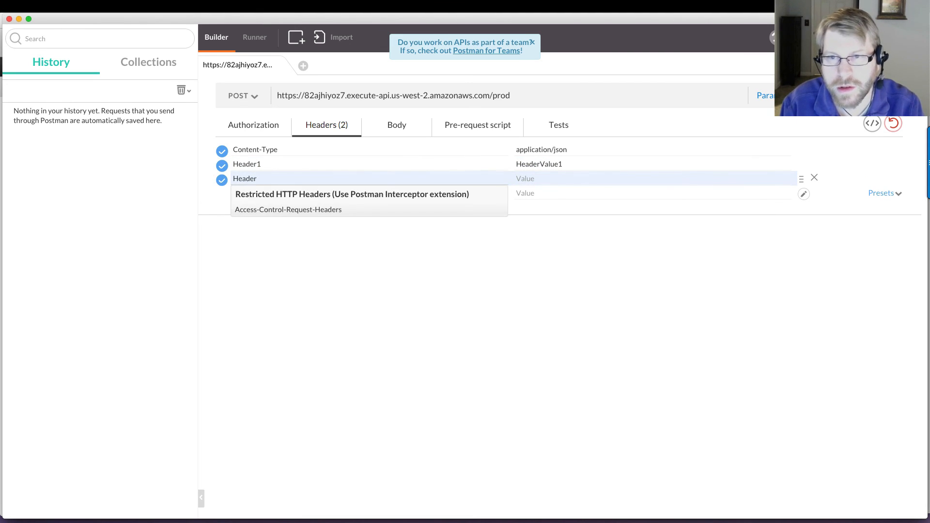
text(2)
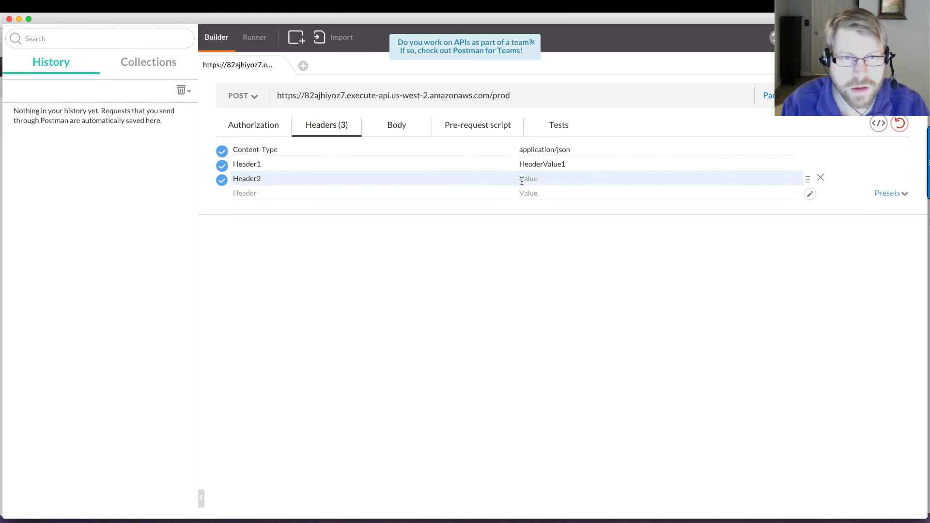
click(522, 180)
text(HeaderValue2)
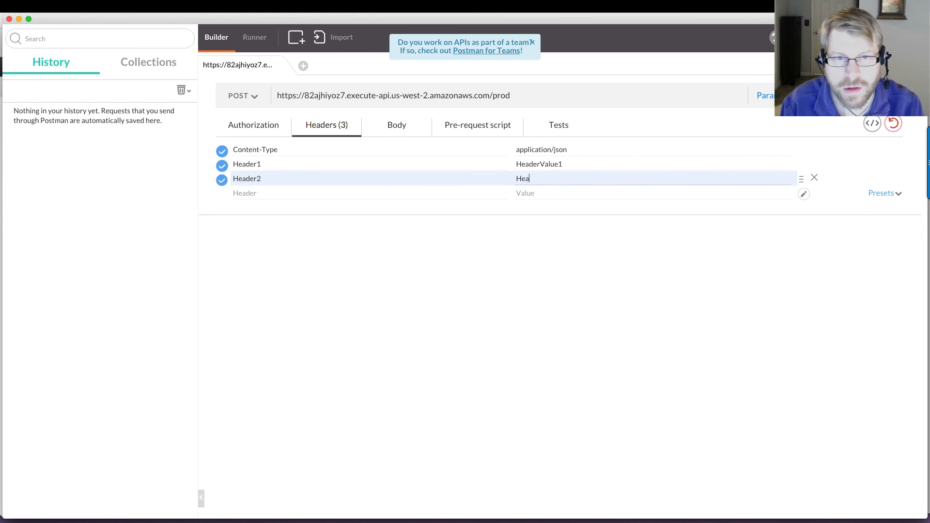
Step: Paste a raw JSON request body that sets postParam1 to "postVal1" and postParam2 to "postVal2"
click(411, 133)
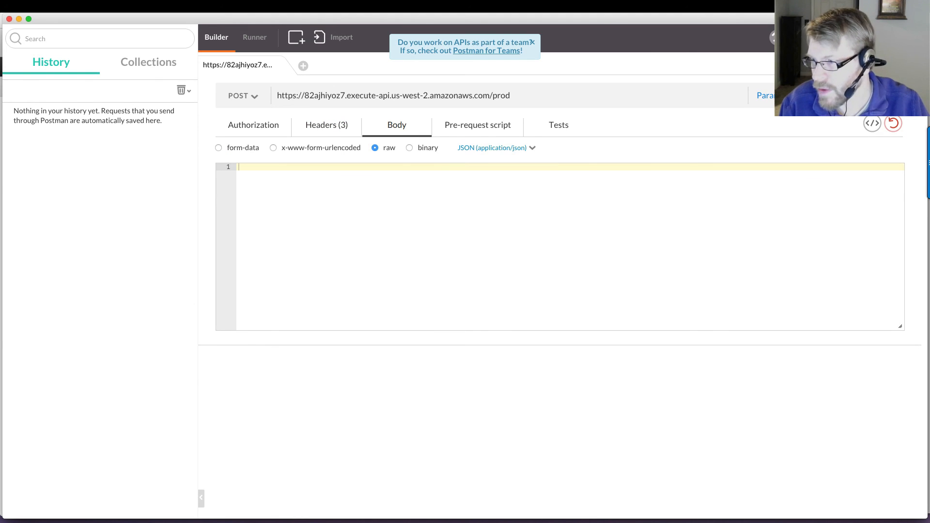
key(super+Tab)
key(super+Tab)
key(super+Tab)
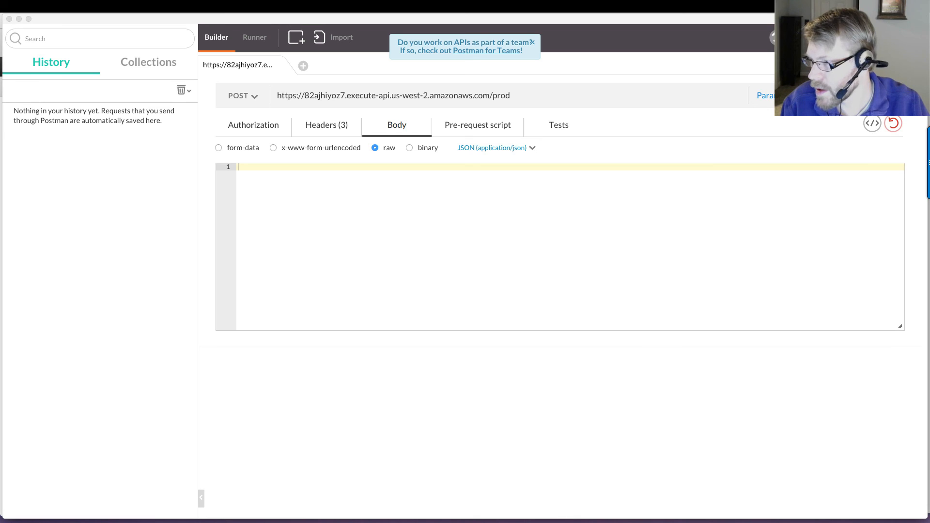
click(337, 213)
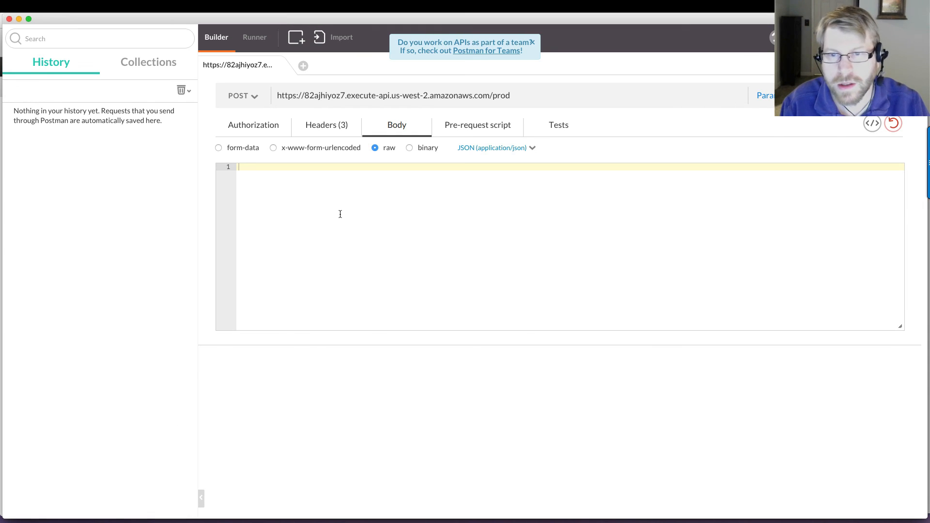
text({   "postParam1": "postVal1",   "postParam2": "postVal2" })
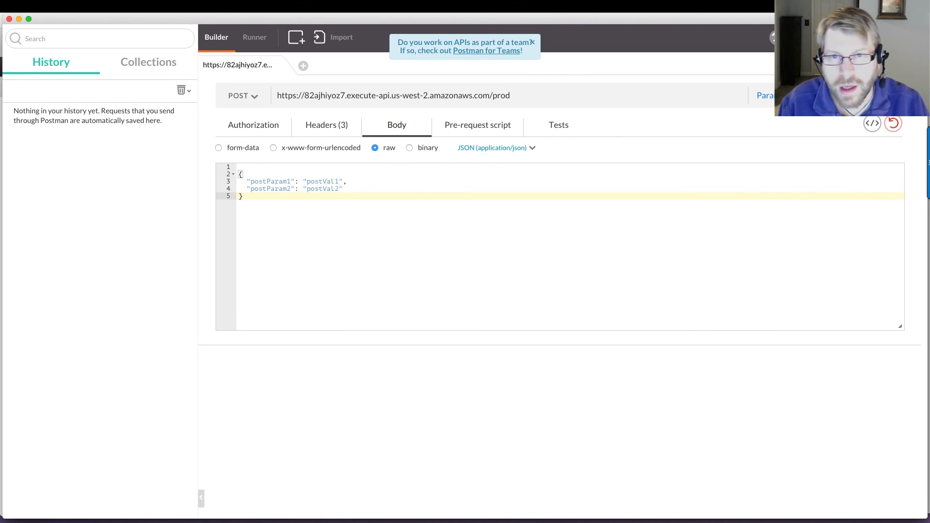
Step: Send the POST request and inspect the custom headers and the method in the JSON response
click(790, 97)
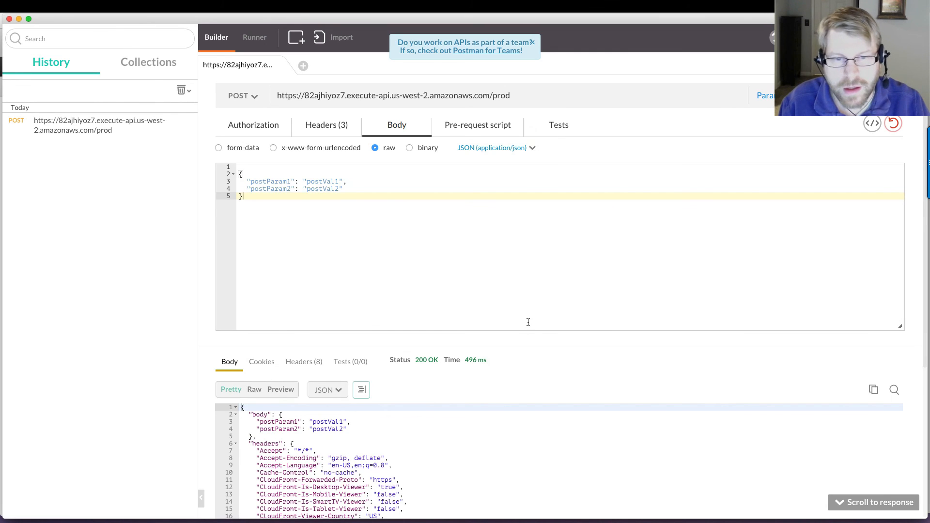
scroll(528, 322, down, 5)
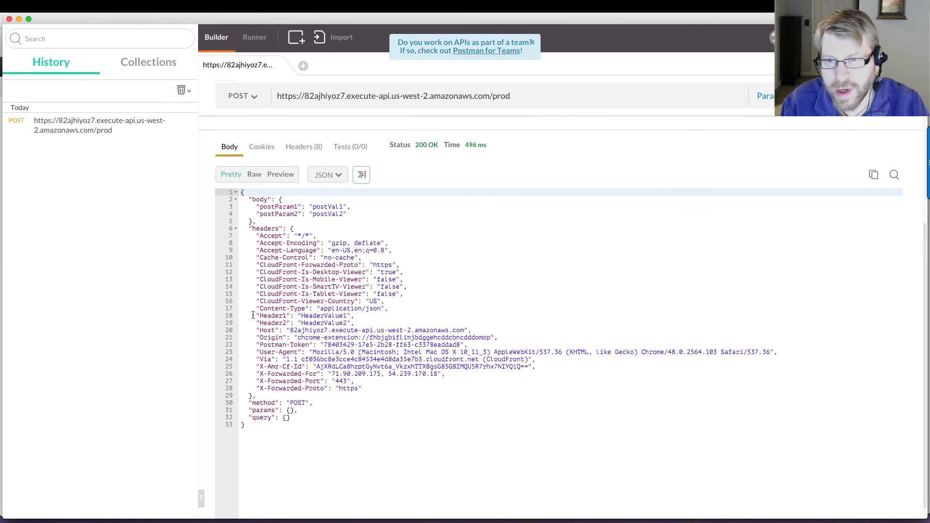
drag(253, 316, 283, 301)
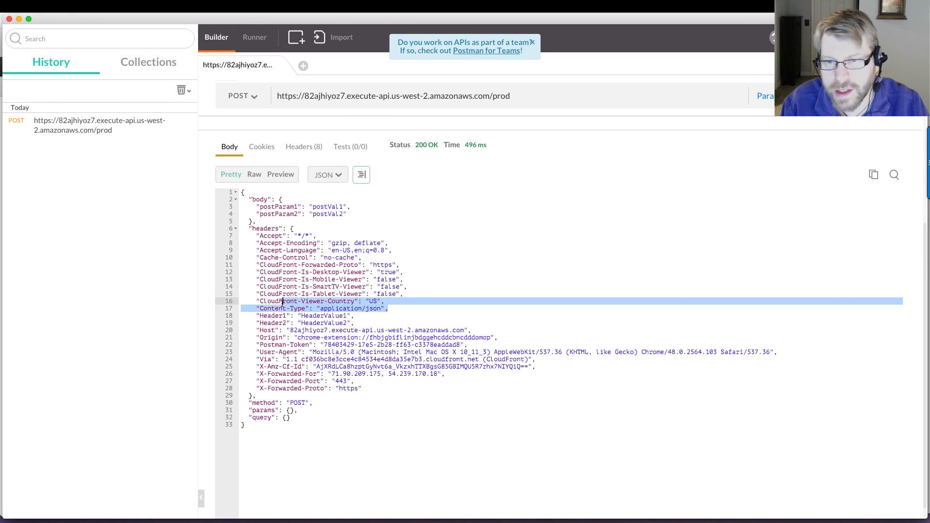
click(279, 236)
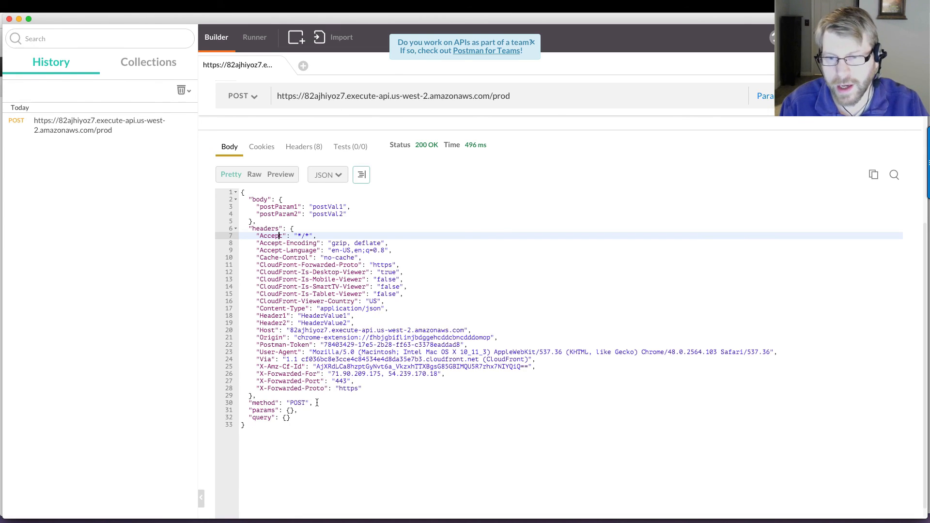
drag(317, 403, 249, 402)
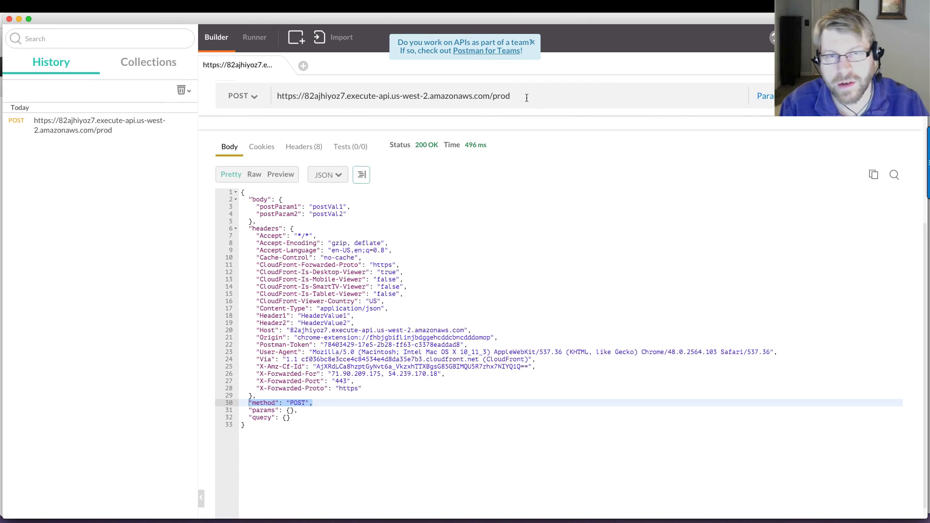
Step: Append the query string ?q=foobar to the request URL, resend the request and check the query section of the response
text(?q=foobar)
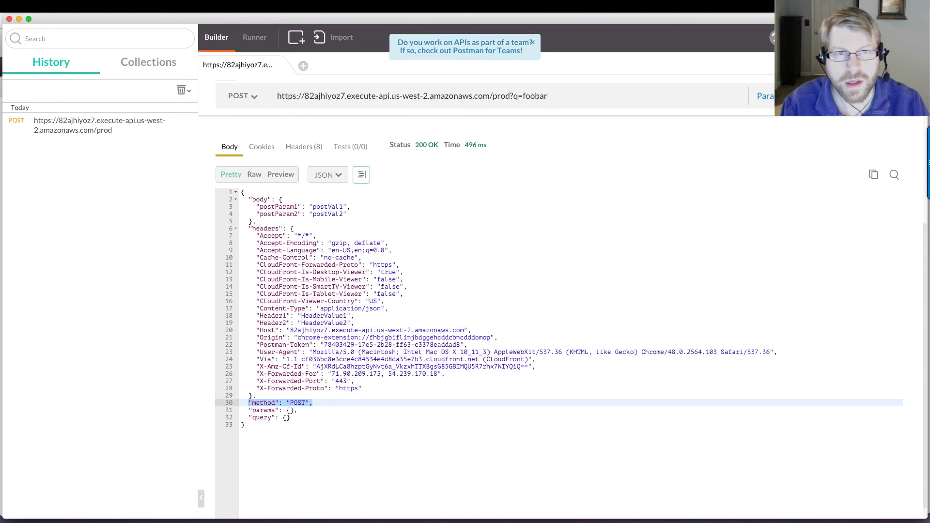
key(Return)
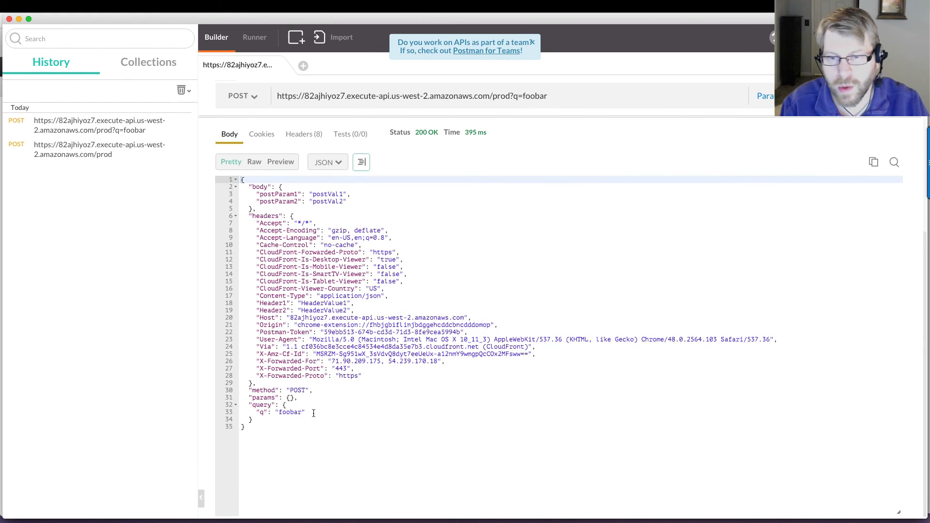
drag(310, 412, 250, 412)
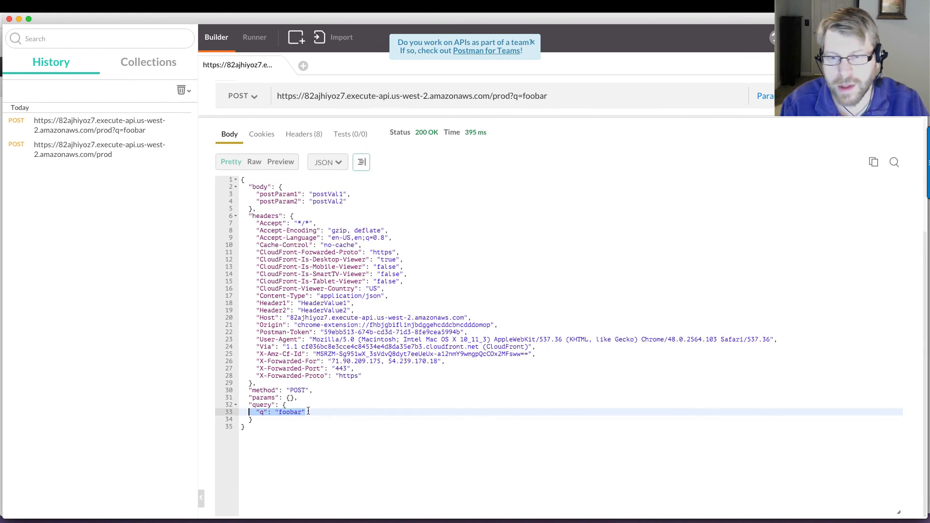